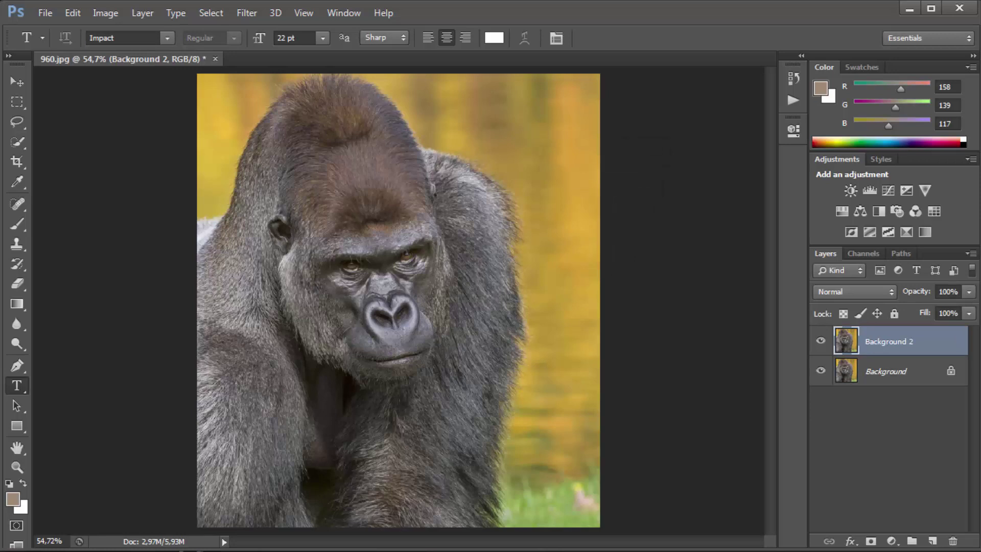
Step: Apply the GREYCstoration noise filter to the Background 2 layer with strength 90, contour 0.2, anisotropy 1 and noise scale 0.1
{"action": "left_click", "coordinate": [247, 12]}
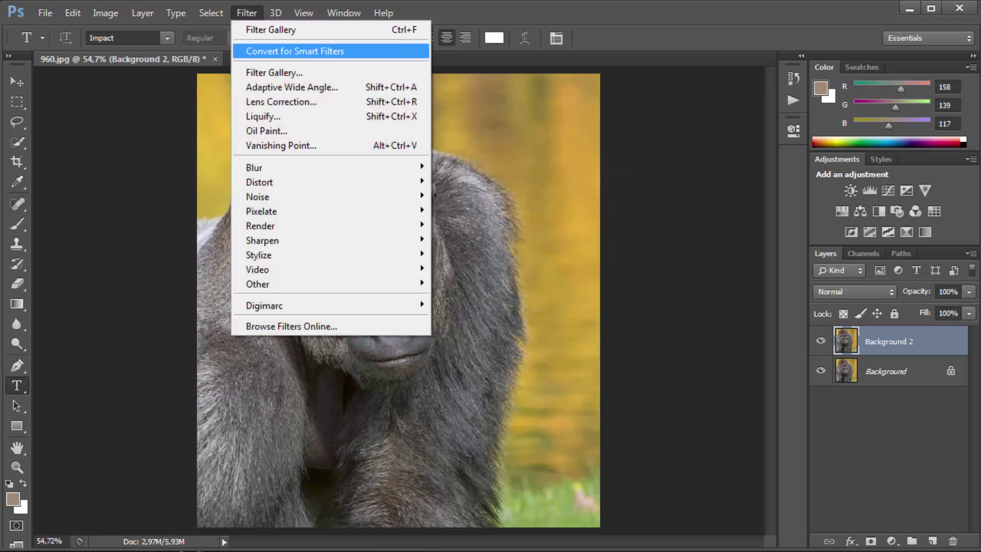
{"action": "mouse_move", "coordinate": [332, 197]}
{"action": "left_click", "coordinate": [477, 239]}
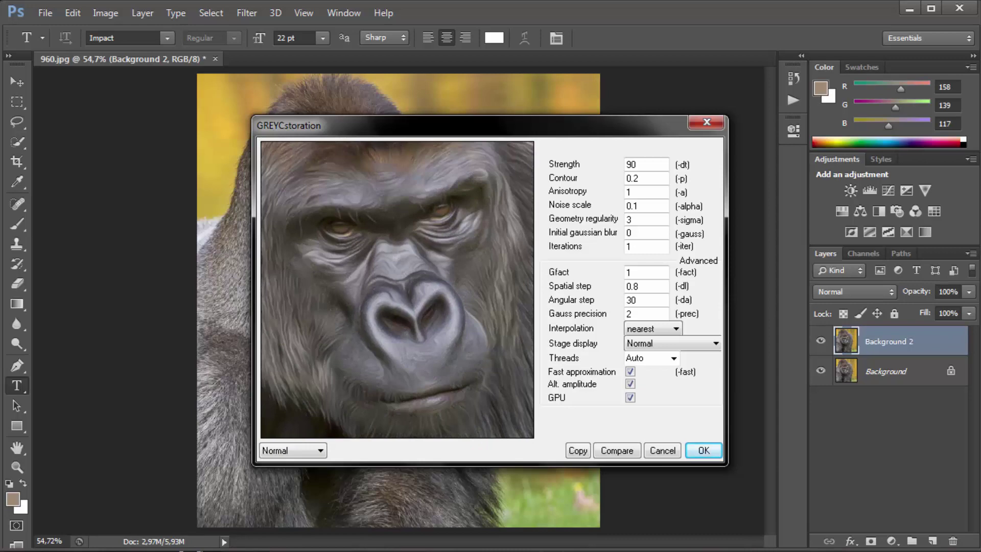
{"action": "key", "text": "Return"}
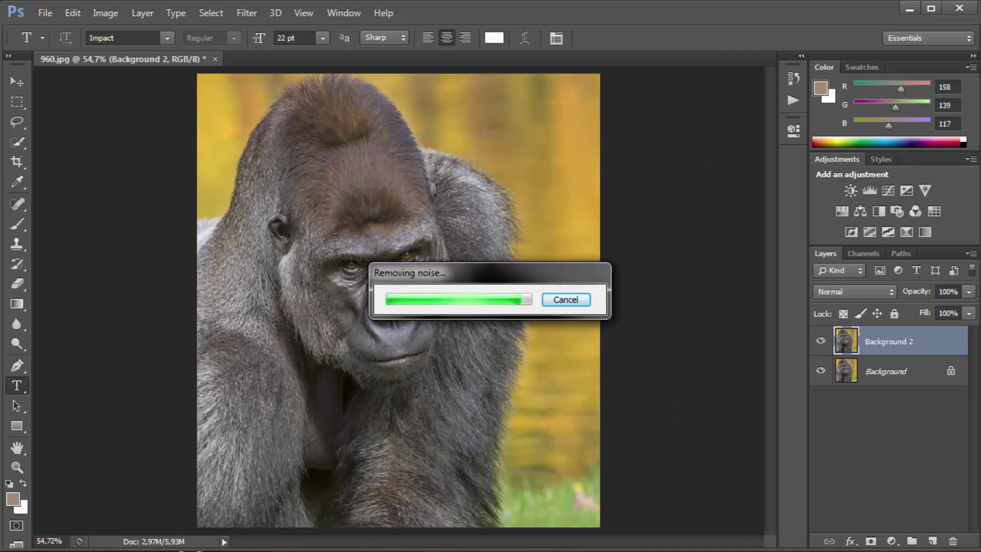
Step: Preview the Artistic filters in the Filter Gallery and apply Poster Edges with edge thickness 10, edge intensity 0 and posterization 6
{"action": "left_click", "coordinate": [247, 13]}
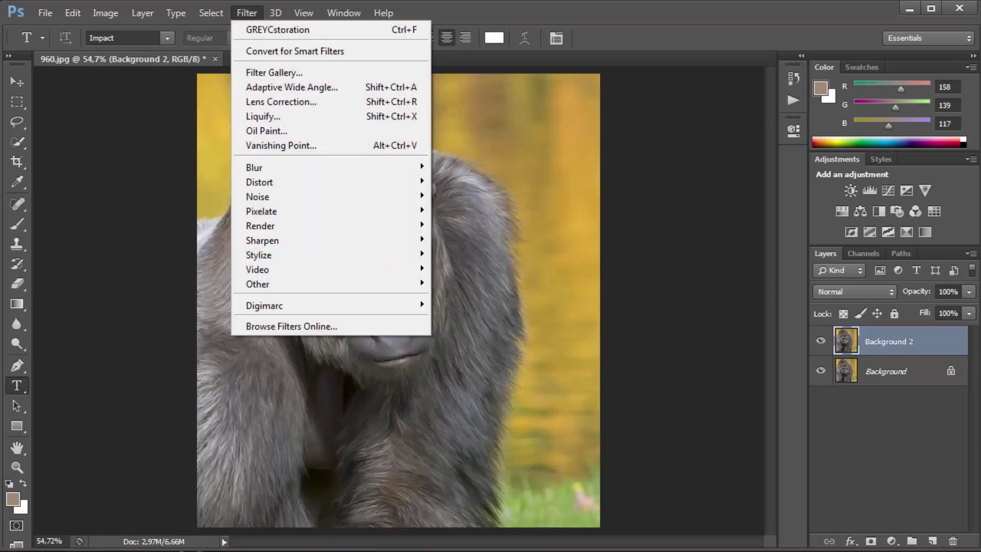
{"action": "left_click", "coordinate": [274, 72]}
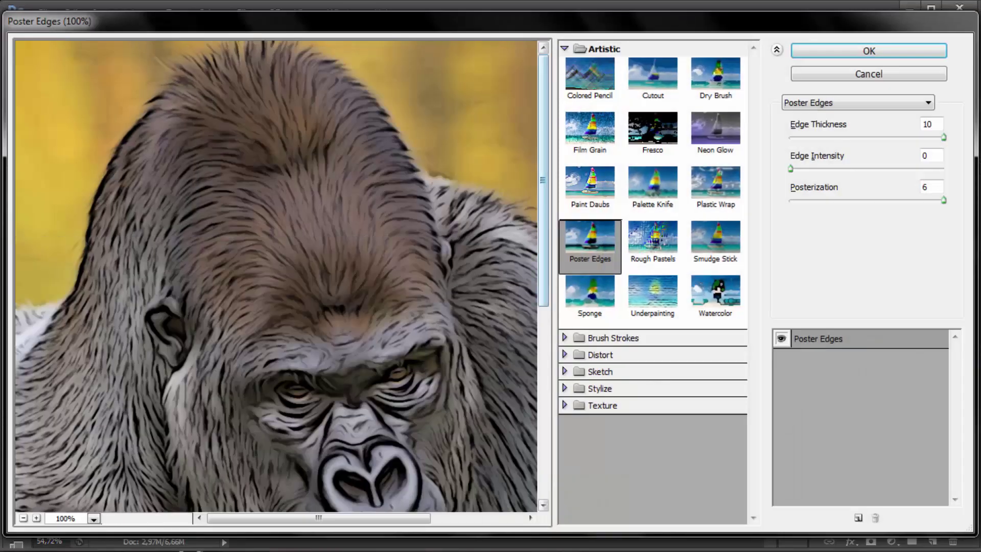
{"action": "left_click", "coordinate": [590, 77]}
{"action": "left_click", "coordinate": [653, 78]}
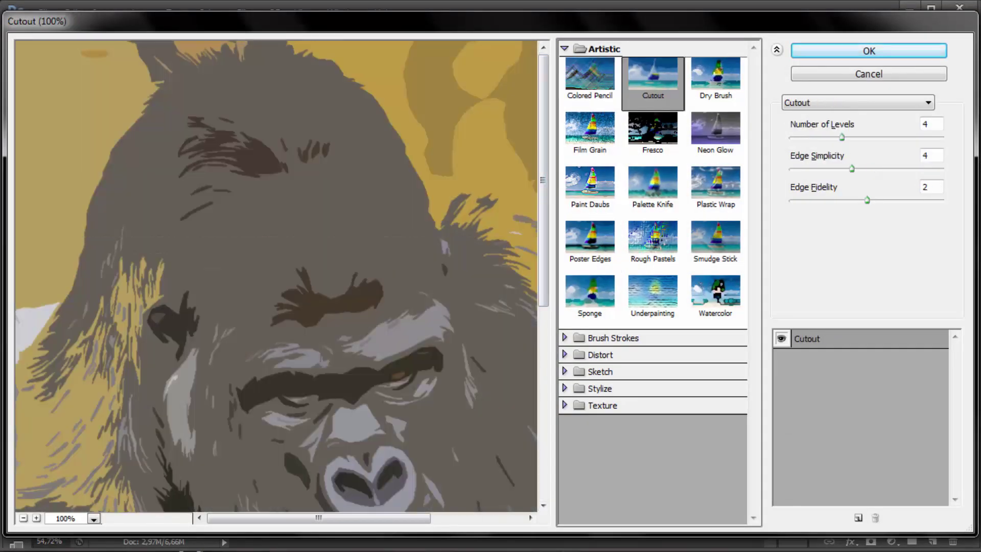
{"action": "left_click", "coordinate": [715, 78]}
{"action": "left_click", "coordinate": [590, 133]}
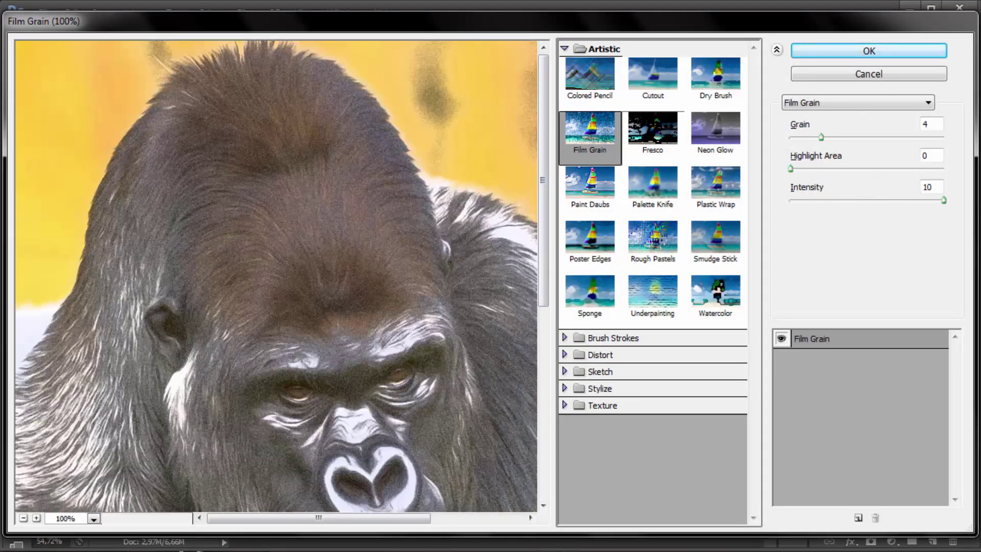
{"action": "left_click", "coordinate": [653, 130]}
{"action": "left_click", "coordinate": [715, 131]}
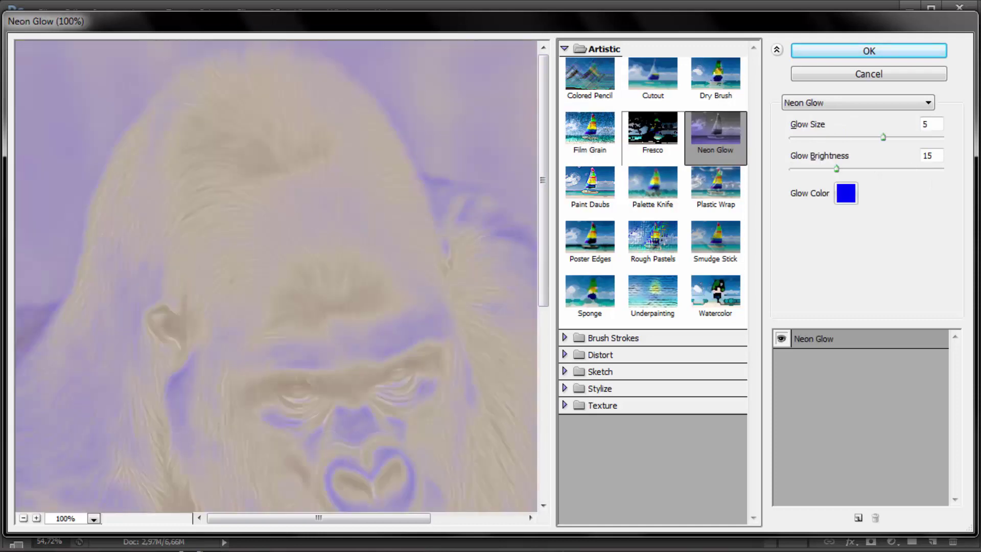
{"action": "left_click", "coordinate": [590, 185]}
{"action": "left_click", "coordinate": [653, 185]}
{"action": "left_click", "coordinate": [715, 185]}
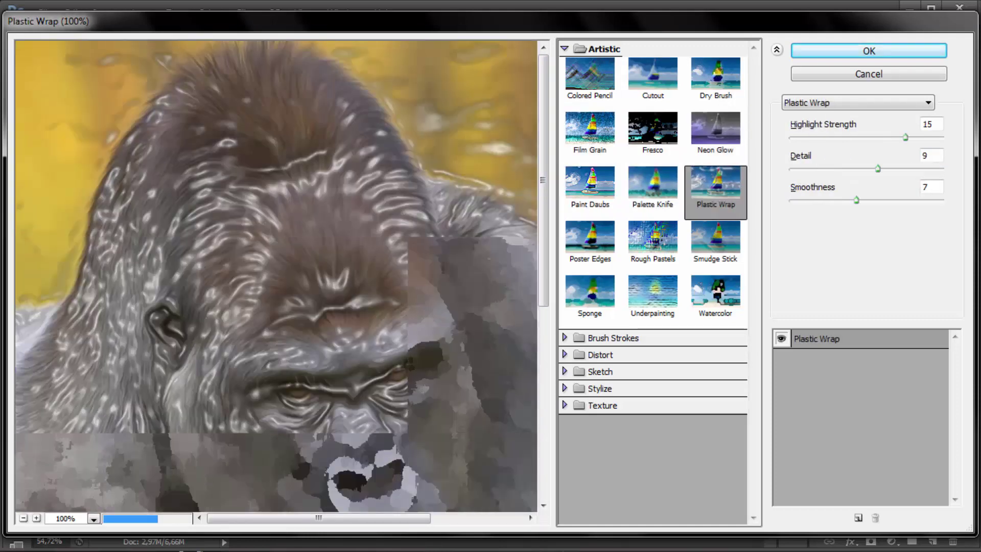
{"action": "left_click", "coordinate": [590, 239]}
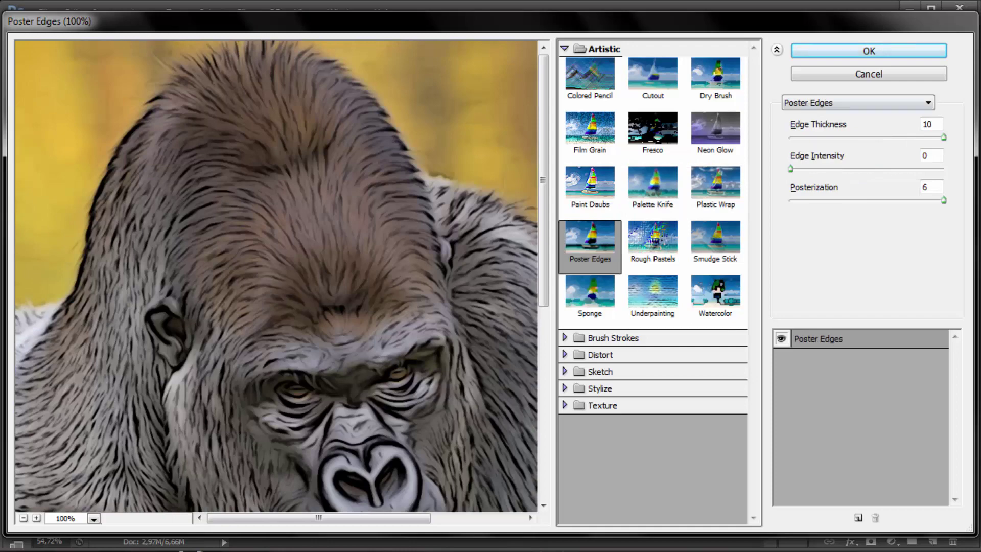
{"action": "key", "text": "Return"}
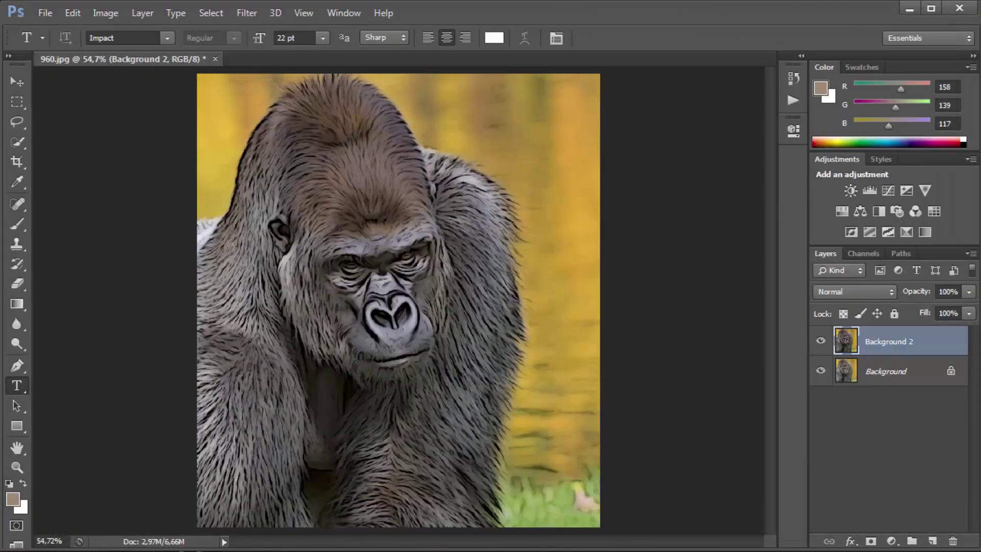
Step: Check the gorilla's face in the Surface Blur preview and apply the blur with radius 20 pixels and threshold 10 levels
{"action": "left_click", "coordinate": [247, 13]}
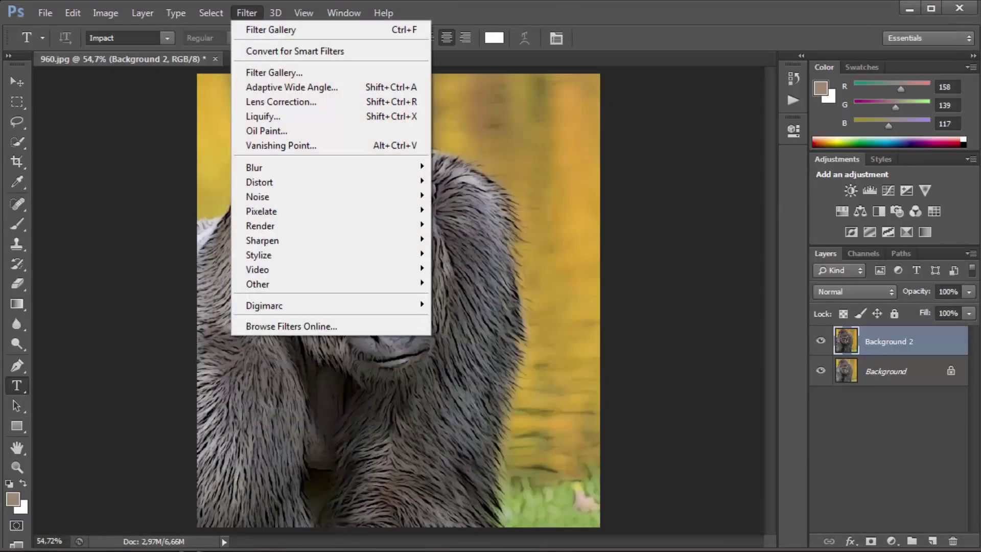
{"action": "mouse_move", "coordinate": [306, 168]}
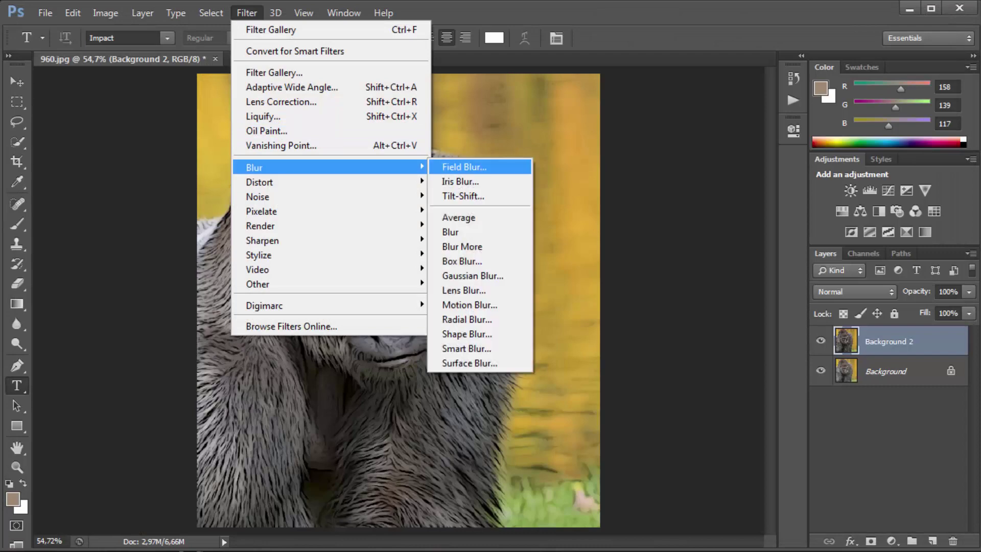
{"action": "left_click", "coordinate": [469, 362]}
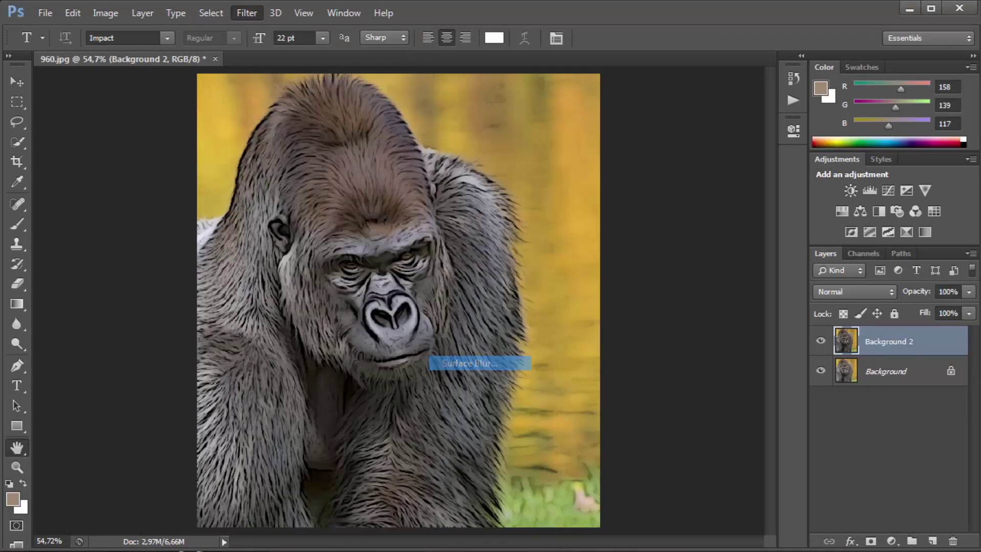
{"action": "left_click_drag", "start_coordinate": [331, 225], "coordinate": [371, 266]}
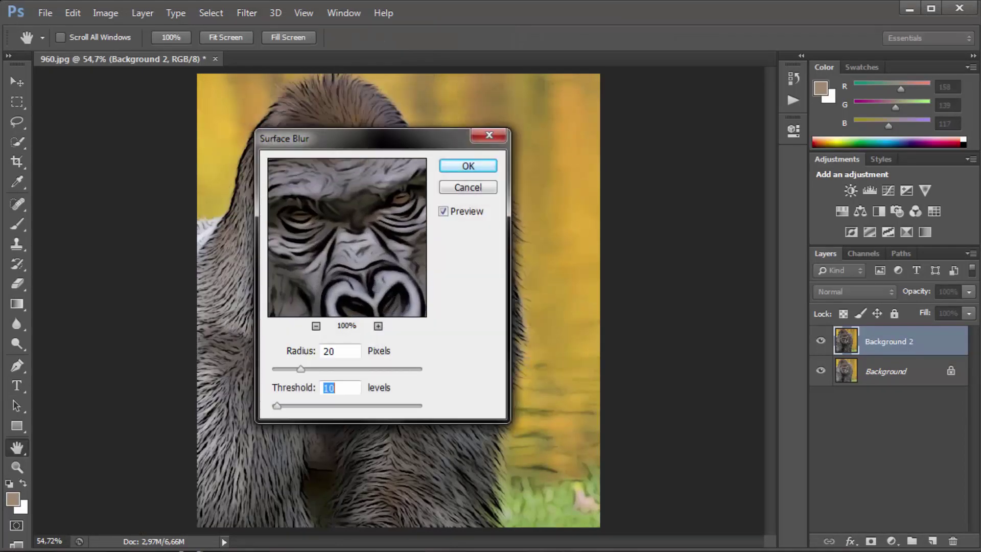
{"action": "mouse_move", "coordinate": [347, 235]}
{"action": "left_mouse_down"}
{"action": "mouse_move", "coordinate": [355, 294]}
{"action": "mouse_move", "coordinate": [356, 248]}
{"action": "left_mouse_up"}
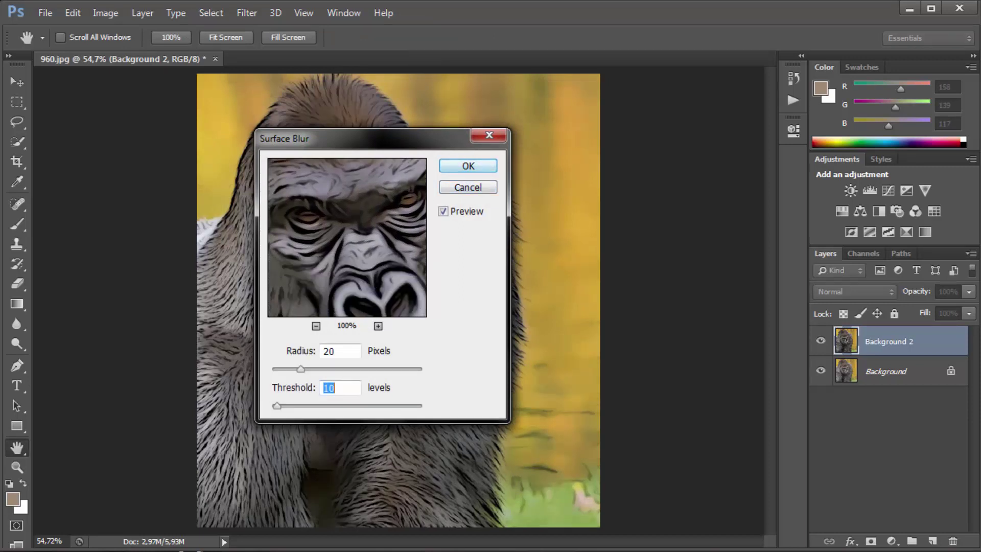
{"action": "key", "text": "Return"}
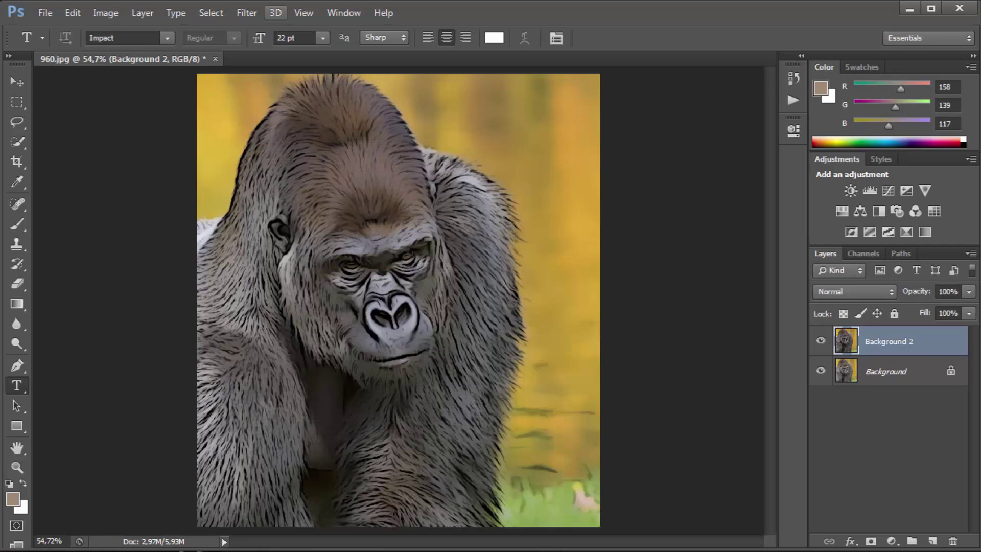
Step: Run GREYCstoration again on the blurred Background 2 layer with strength 90, checking the gorilla's face in the preview
{"action": "left_click", "coordinate": [247, 13]}
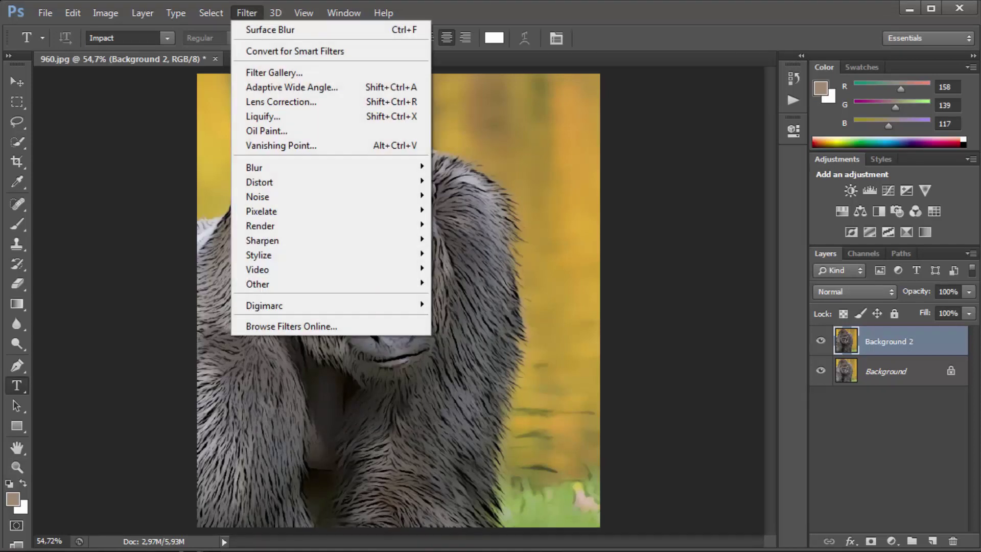
{"action": "mouse_move", "coordinate": [276, 197]}
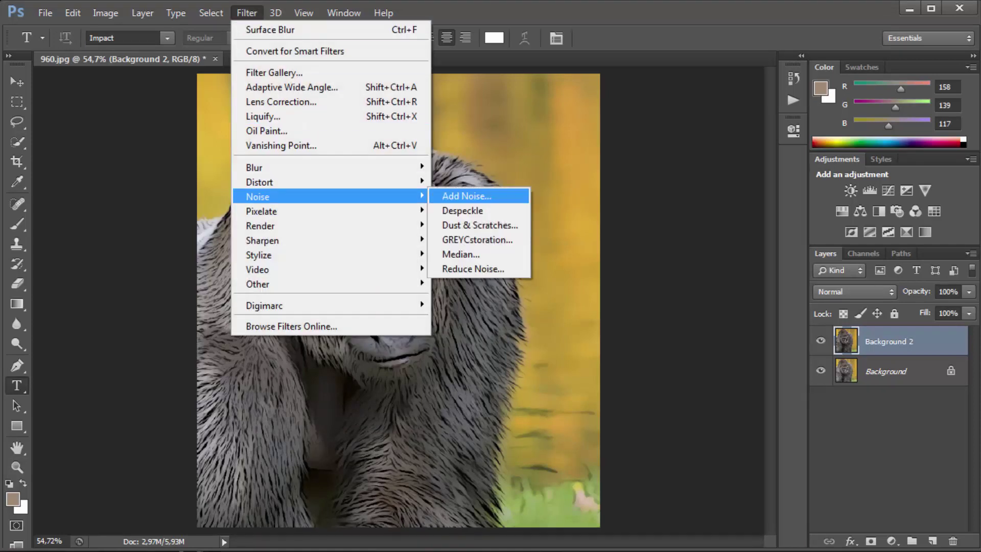
{"action": "key", "text": "Down"}
{"action": "key", "text": "Down"}
{"action": "key", "text": "Down"}
{"action": "key", "text": "Return"}
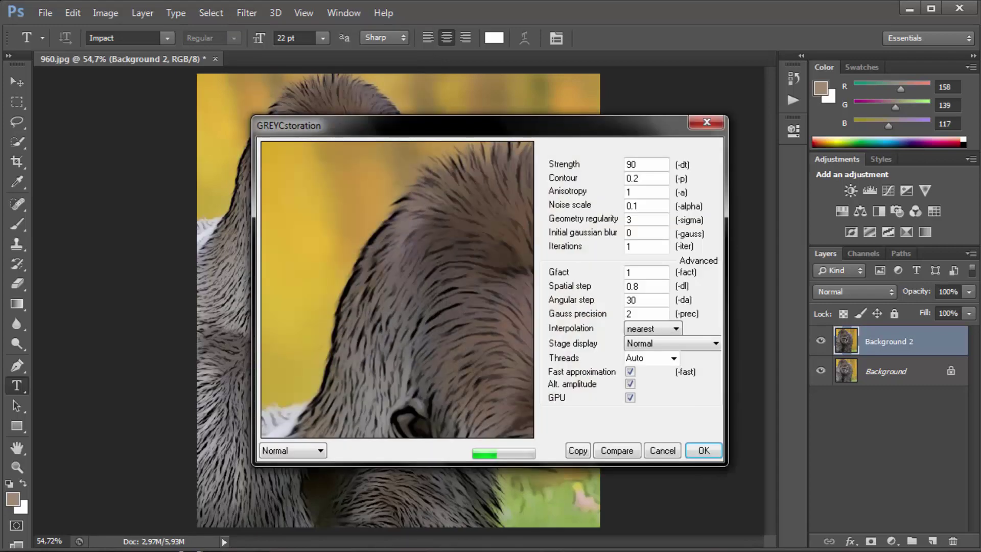
{"action": "left_click_drag", "start_coordinate": [434, 316], "coordinate": [413, 291]}
{"action": "left_click_drag", "start_coordinate": [440, 353], "coordinate": [361, 225]}
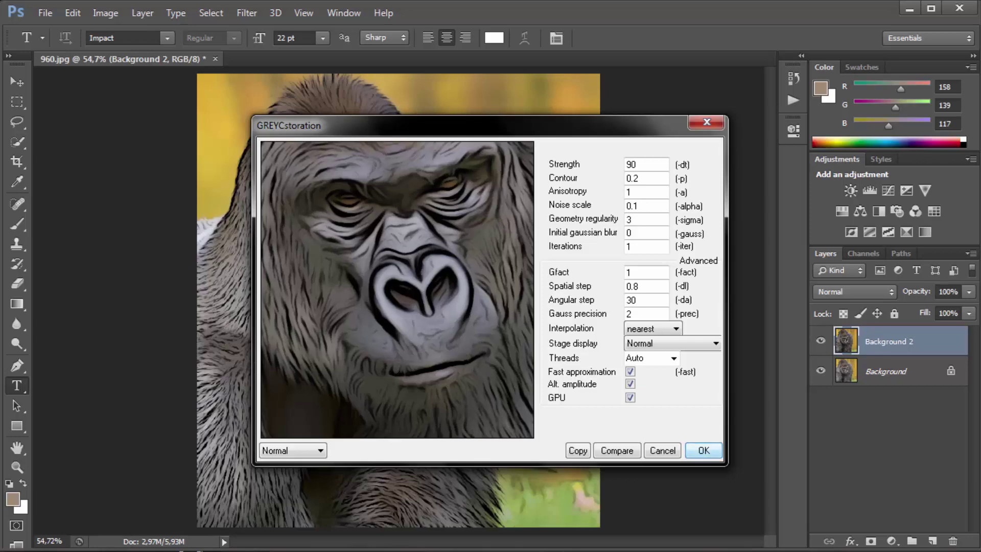
{"action": "key", "text": "Return"}
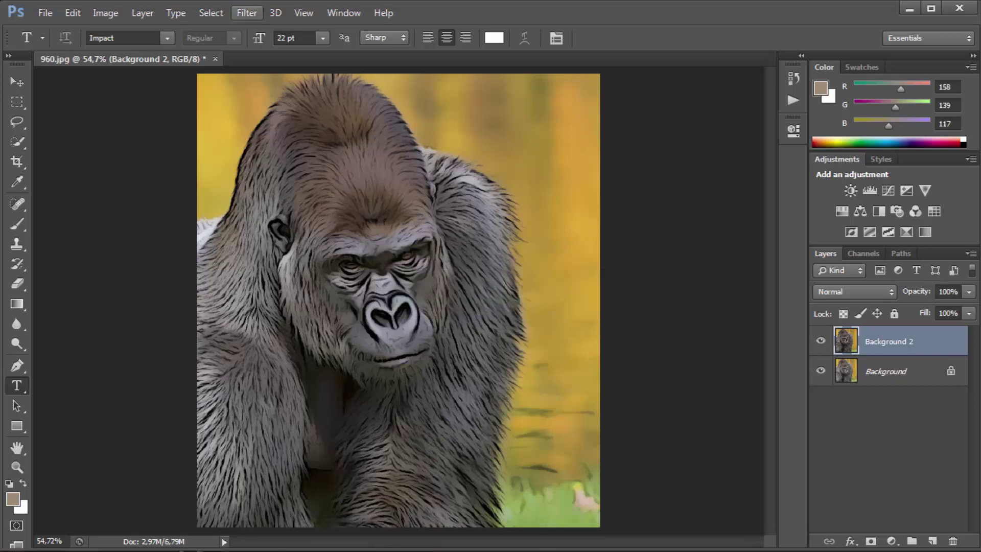
Step: Sharpen the Background 2 layer with the Unsharp Mask filter
{"action": "left_click", "coordinate": [246, 13]}
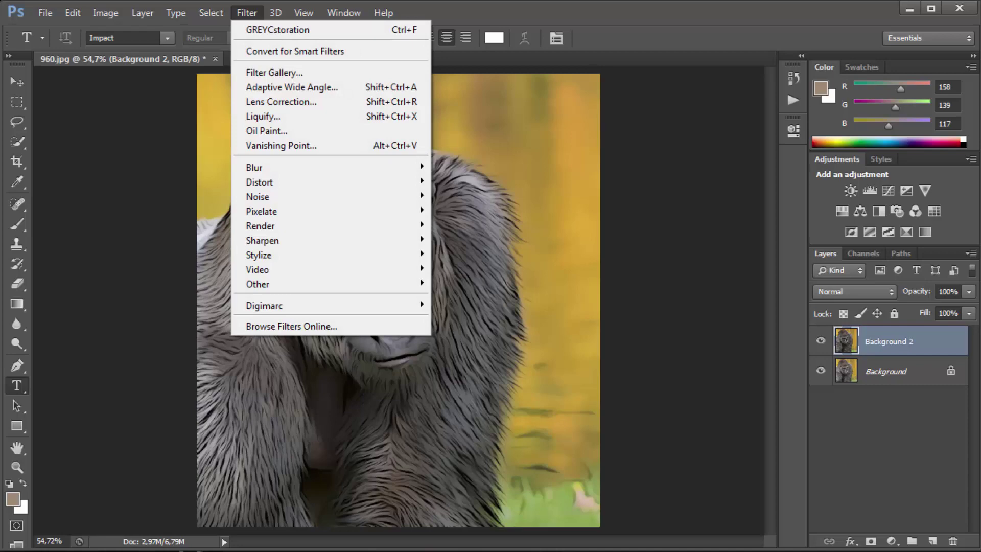
{"action": "mouse_move", "coordinate": [327, 240]}
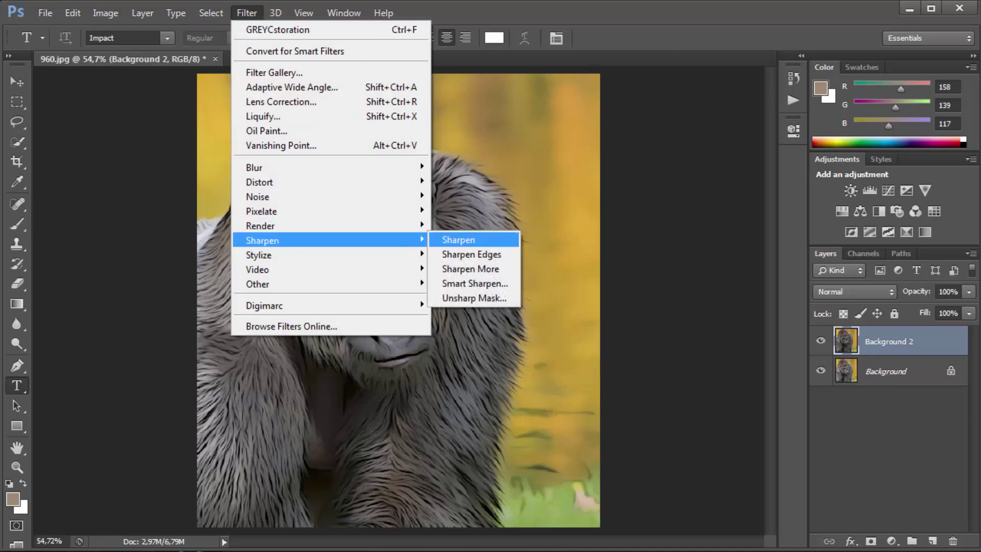
{"action": "left_click", "coordinate": [475, 298]}
{"action": "left_click_drag", "start_coordinate": [434, 174], "coordinate": [453, 190]}
{"action": "left_click", "coordinate": [489, 235]}
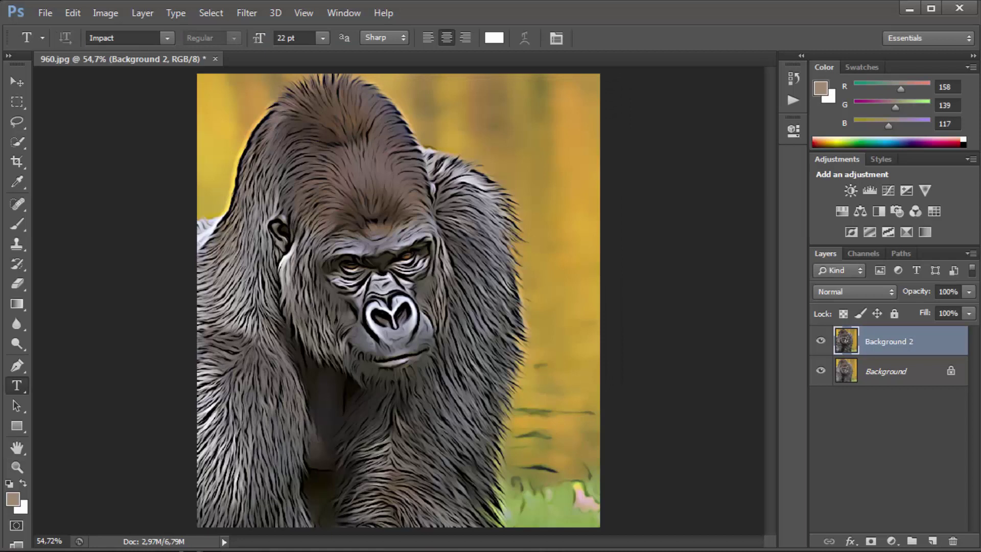
Step: Apply Smart Sharpen to the Background 2 layer with amount 150 %, radius 1.5 px and Gaussian Blur removal
{"action": "left_click", "coordinate": [246, 13]}
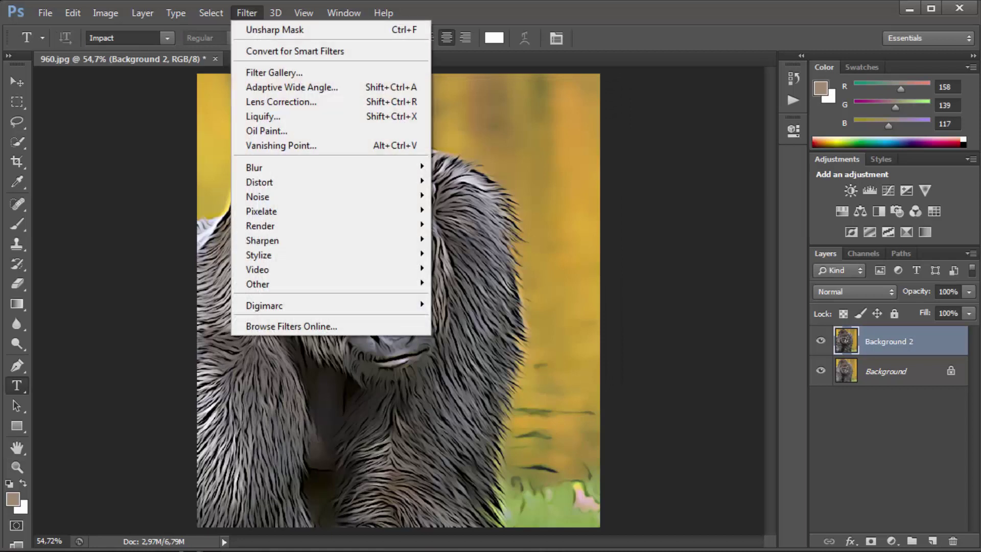
{"action": "mouse_move", "coordinate": [286, 241]}
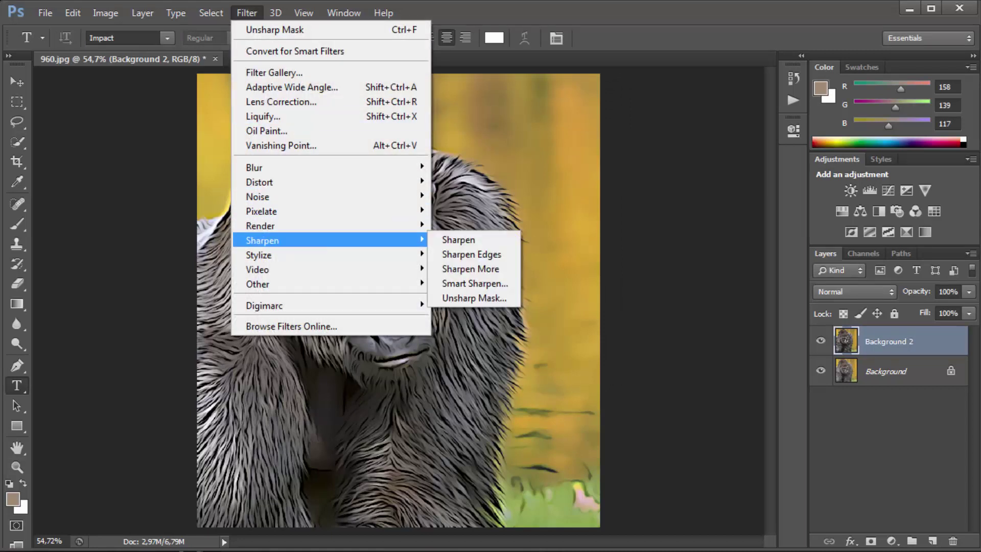
{"action": "key", "text": "Right"}
{"action": "key", "text": "Down"}
{"action": "key", "text": "Down"}
{"action": "key", "text": "Down"}
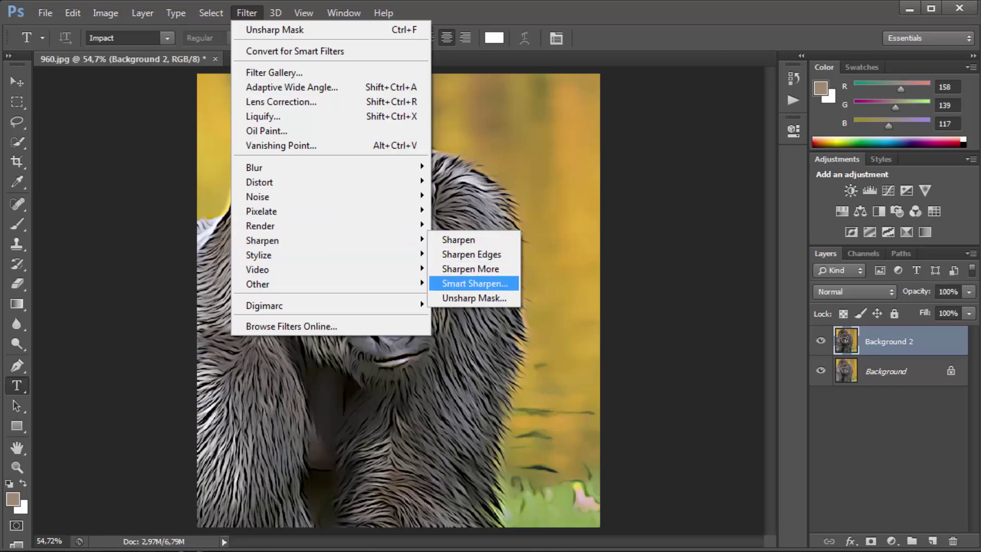
{"action": "key", "text": "Return"}
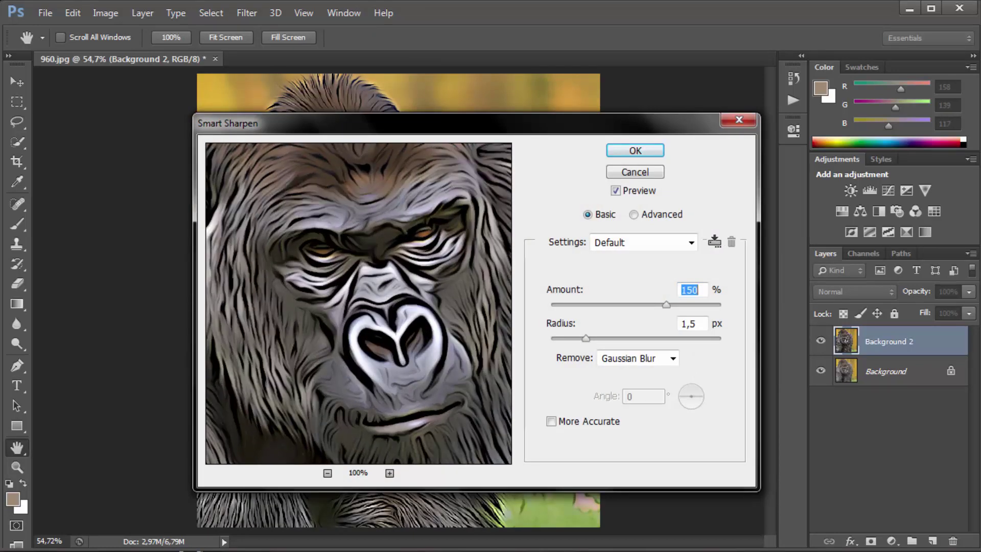
{"action": "key", "text": "Return"}
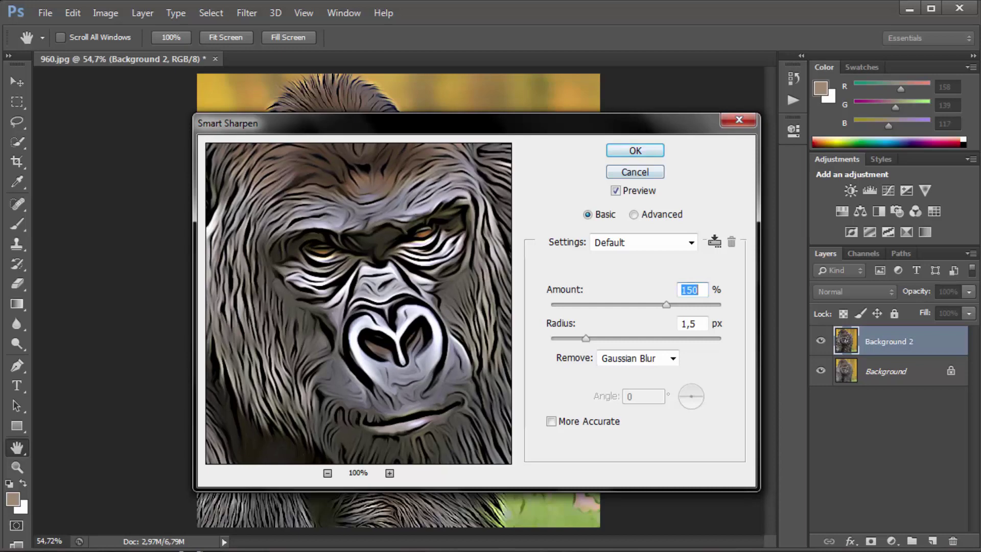
{"action": "key", "text": "t"}
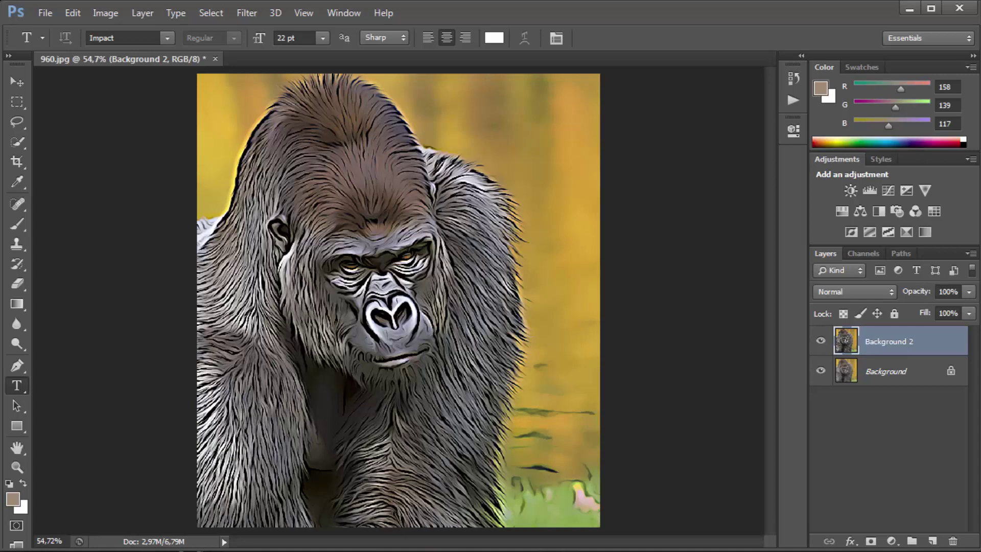
Step: Duplicate the Background 2 layer under the name Background 3
{"action": "right_click", "coordinate": [906, 341]}
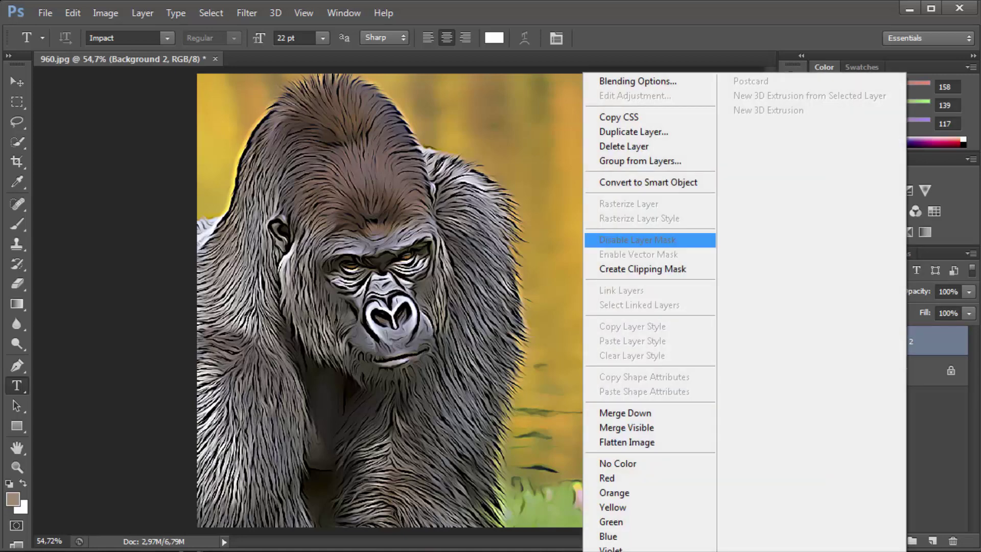
{"action": "left_click", "coordinate": [634, 131]}
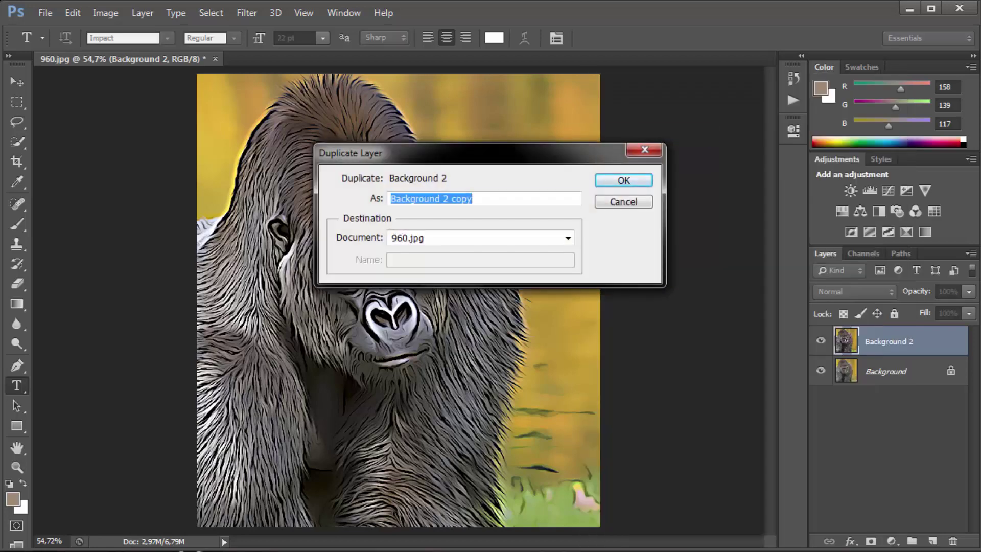
{"action": "left_click_drag", "start_coordinate": [444, 199], "coordinate": [474, 199]}
{"action": "type", "text": "3"}
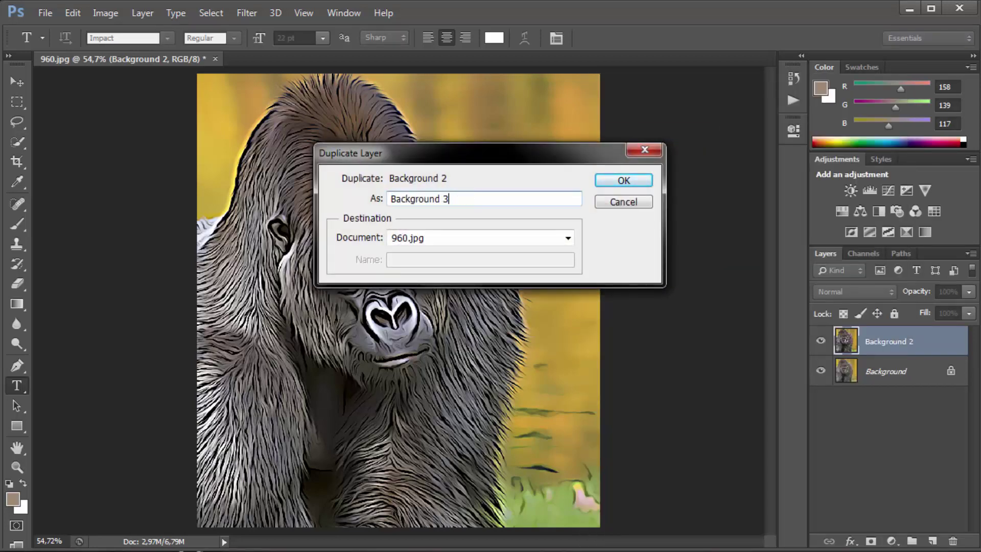
{"action": "key", "text": "Return"}
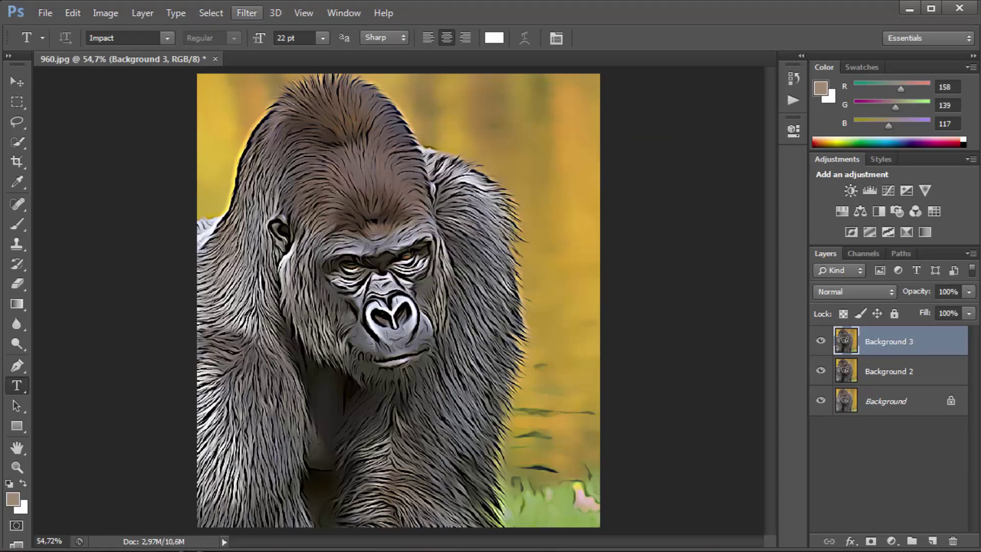
Step: Apply a Gaussian Blur with a 20 px radius to the Background 3 layer, checking the face in the preview
{"action": "left_click", "coordinate": [246, 13]}
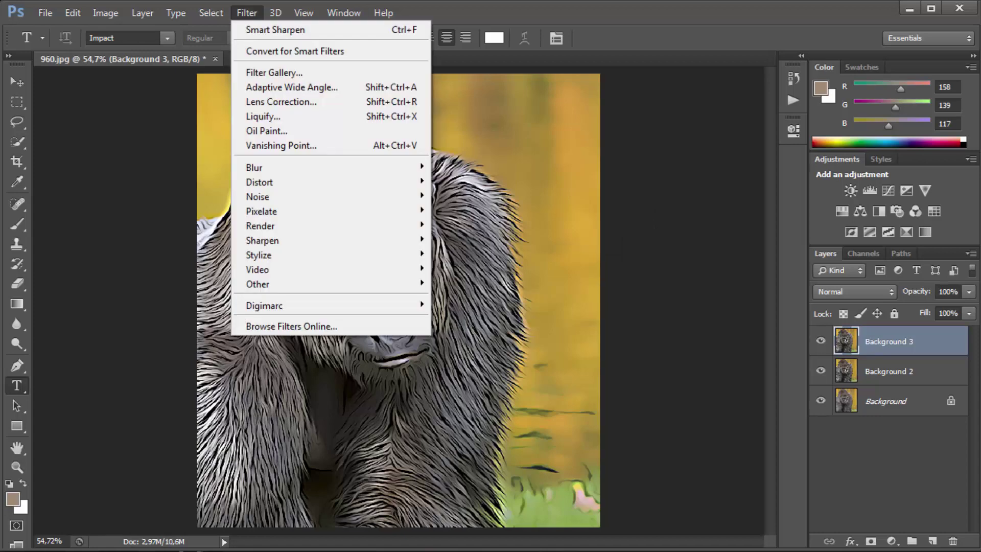
{"action": "mouse_move", "coordinate": [286, 167]}
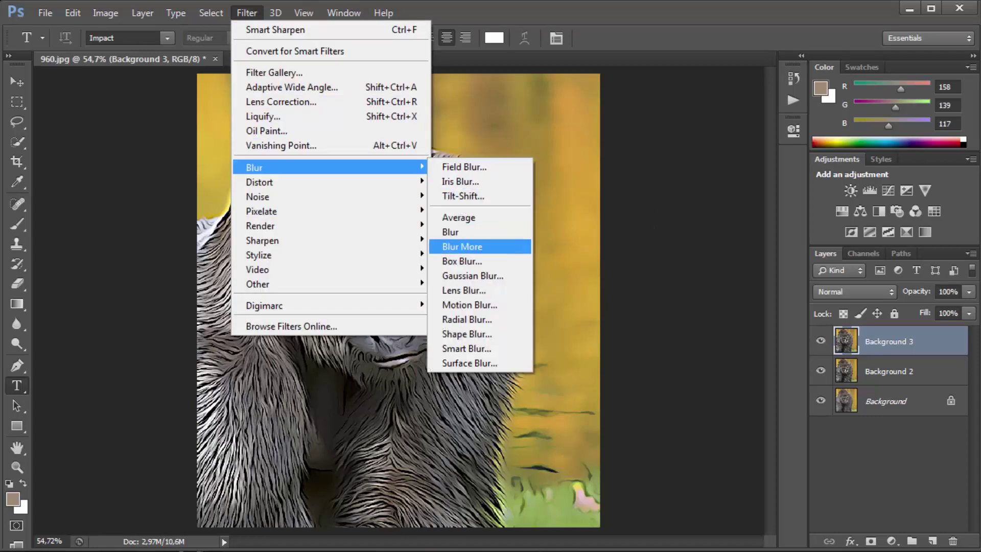
{"action": "left_click", "coordinate": [473, 275]}
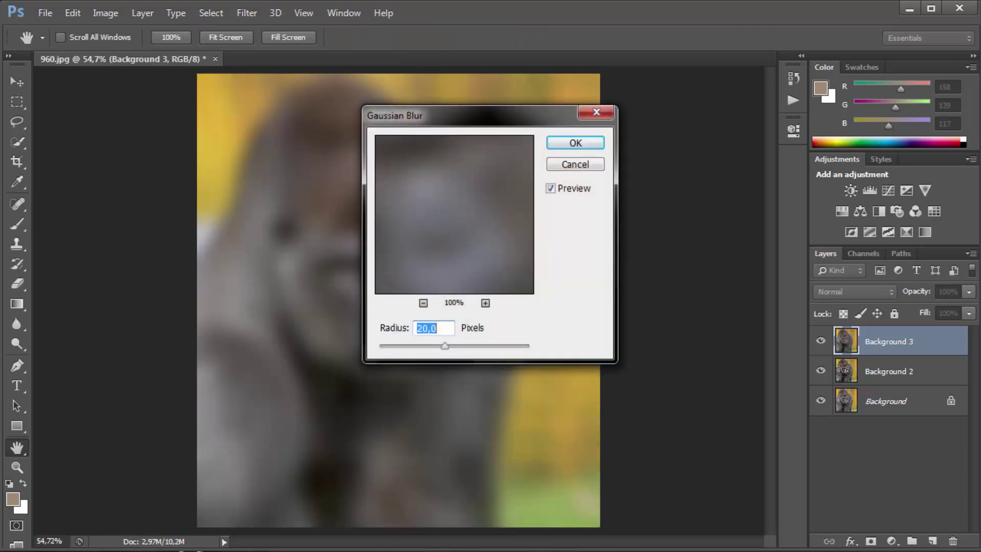
{"action": "left_click_drag", "start_coordinate": [435, 197], "coordinate": [462, 224]}
{"action": "left_click", "coordinate": [454, 214]}
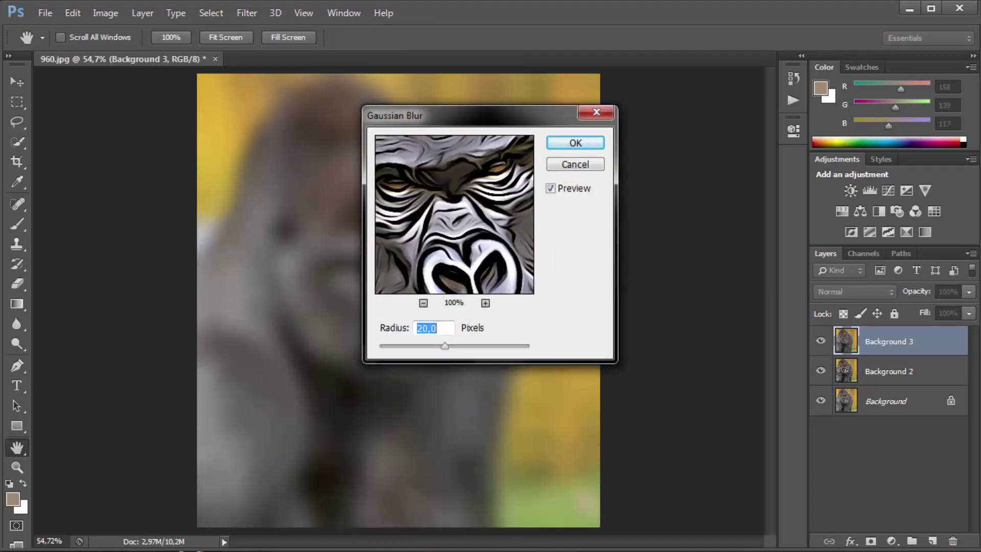
{"action": "left_click", "coordinate": [454, 215]}
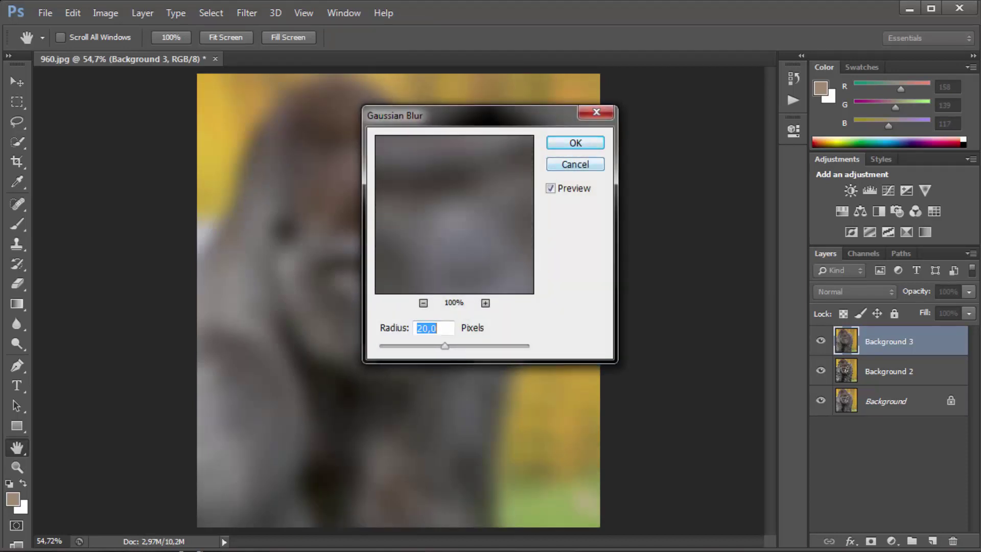
{"action": "key", "text": "Return"}
{"action": "key", "text": "t"}
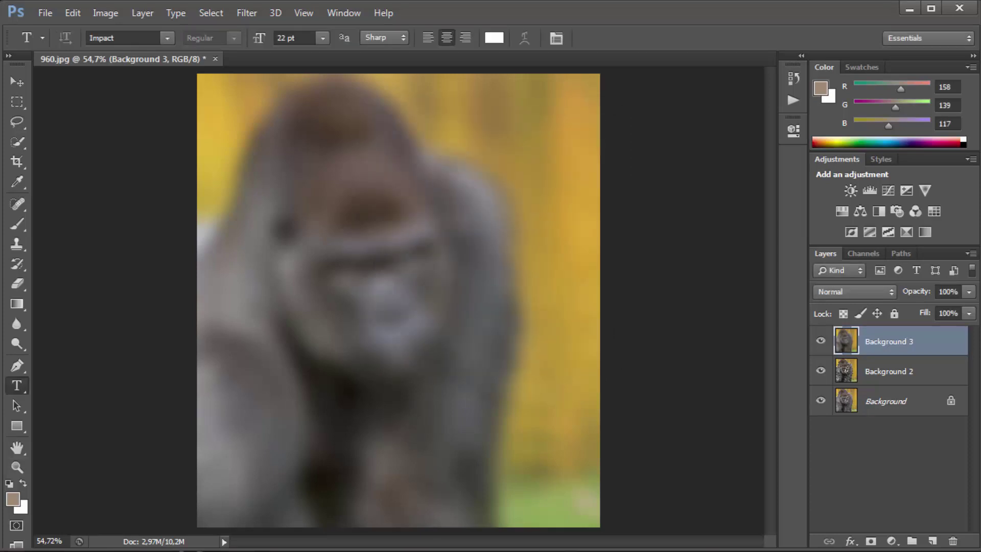
Step: Add an Invert and a Black & White adjustment layer above Background 3, both clipped to it
{"action": "left_click", "coordinate": [851, 232]}
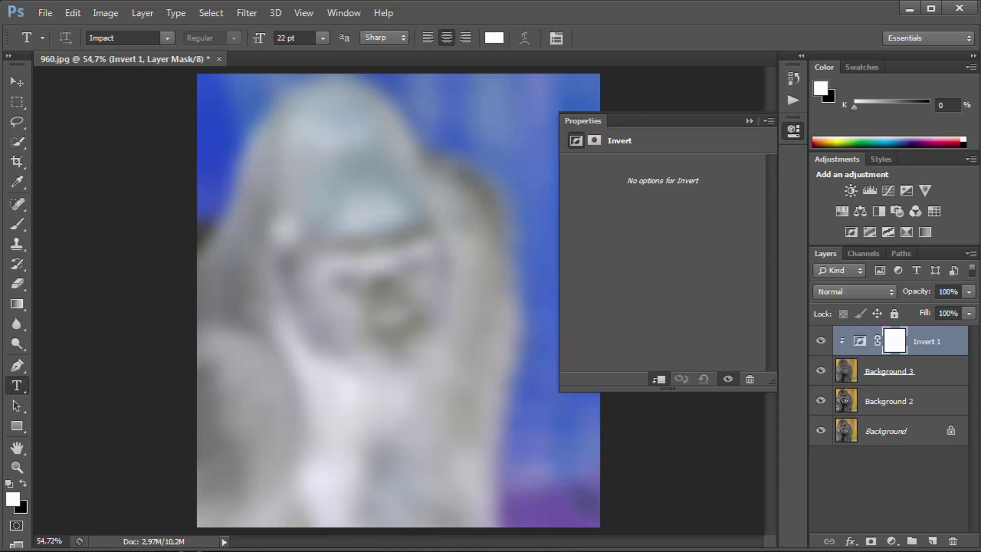
{"action": "left_click", "coordinate": [749, 121]}
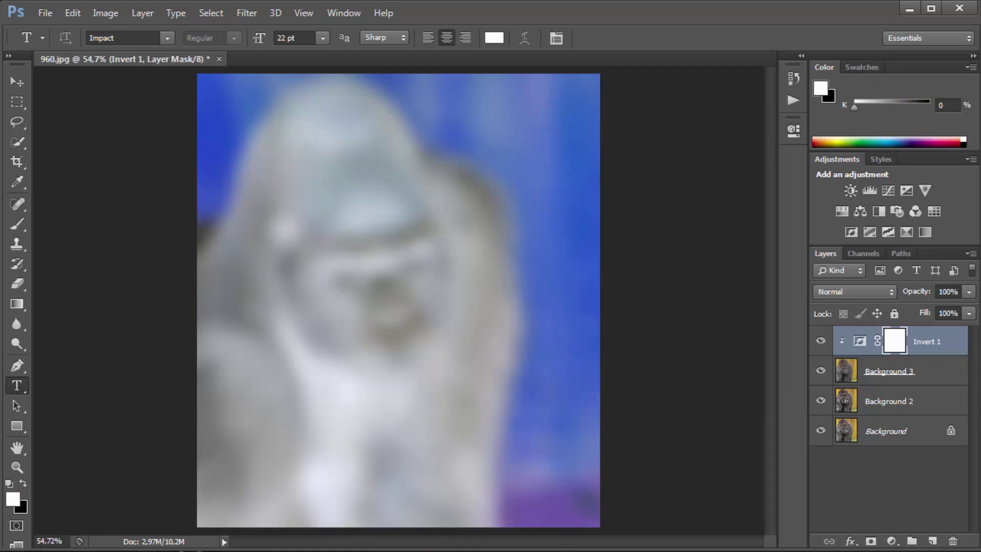
{"action": "left_click", "coordinate": [878, 211]}
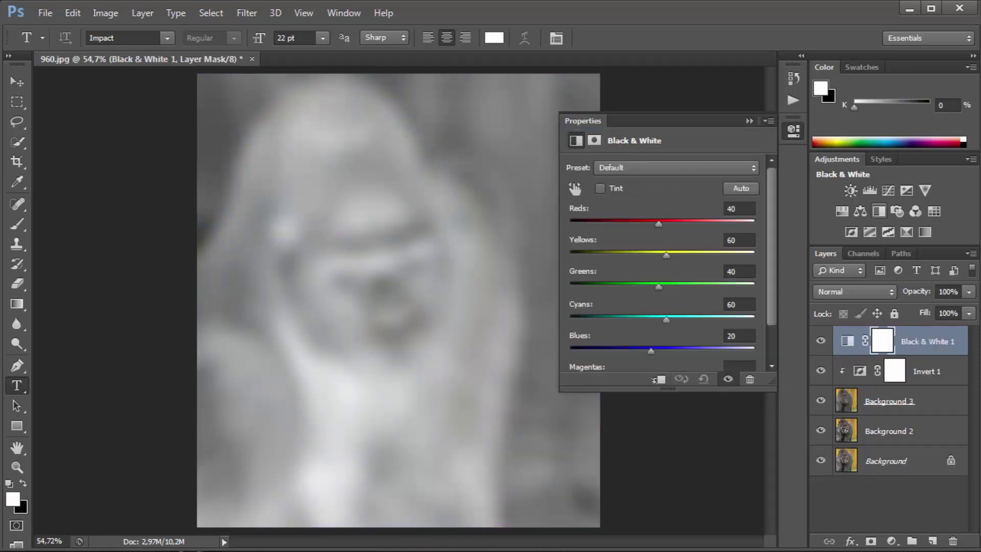
{"action": "left_click", "coordinate": [658, 379]}
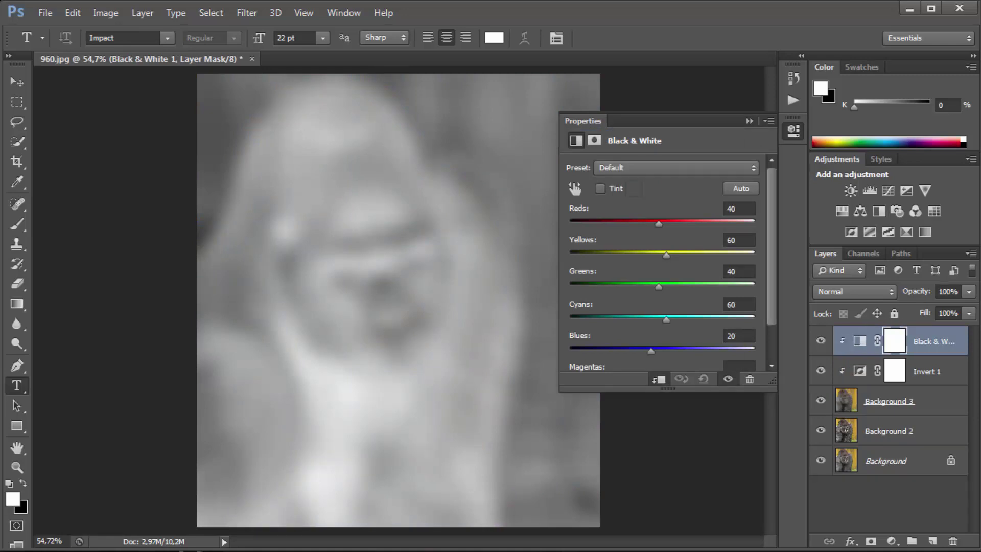
{"action": "left_click", "coordinate": [749, 121]}
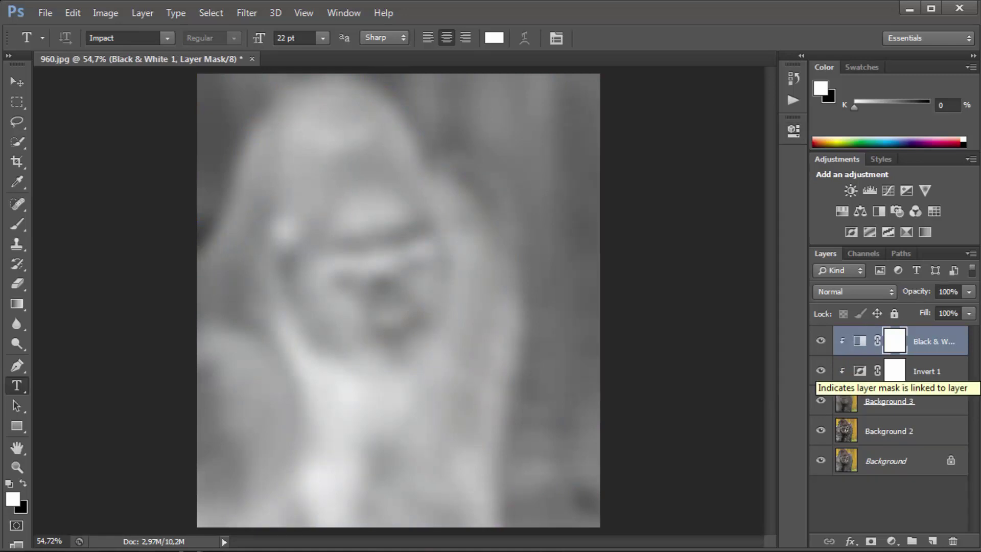
Step: Group the Background 3 layer with its clipped Invert and Black & White adjustments
{"action": "left_click", "coordinate": [915, 371], "text": "shift"}
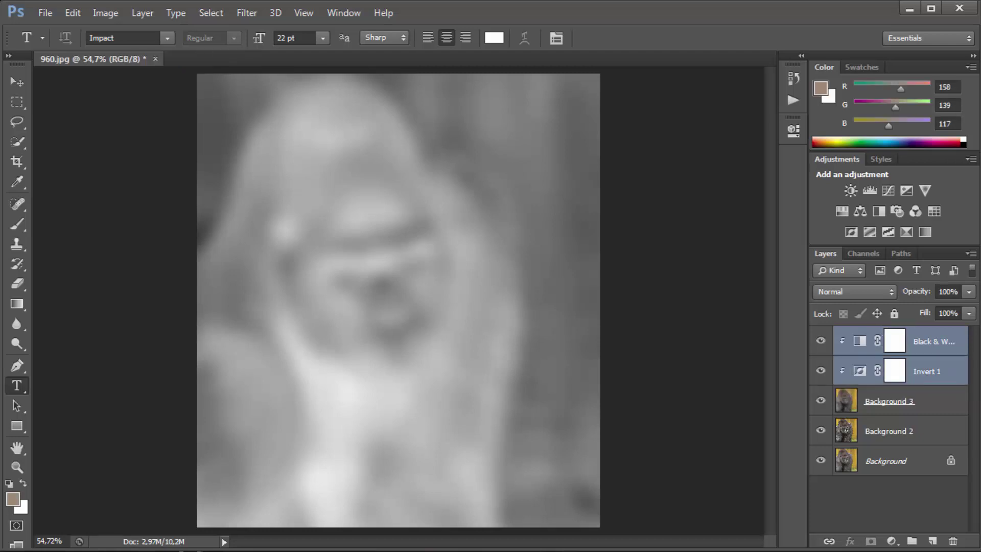
{"action": "left_click", "coordinate": [909, 401], "text": "ctrl"}
{"action": "right_click", "coordinate": [933, 400]}
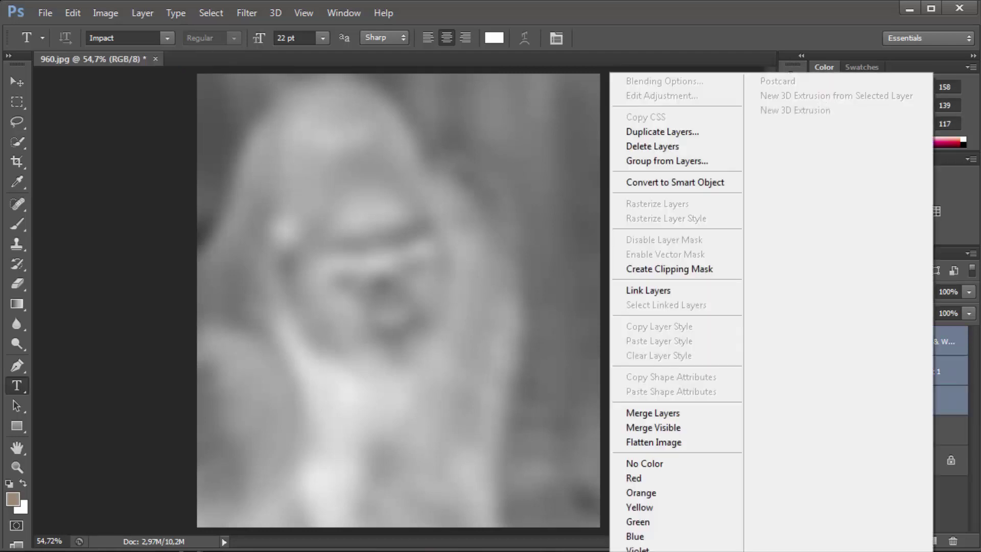
{"action": "left_click", "coordinate": [667, 161]}
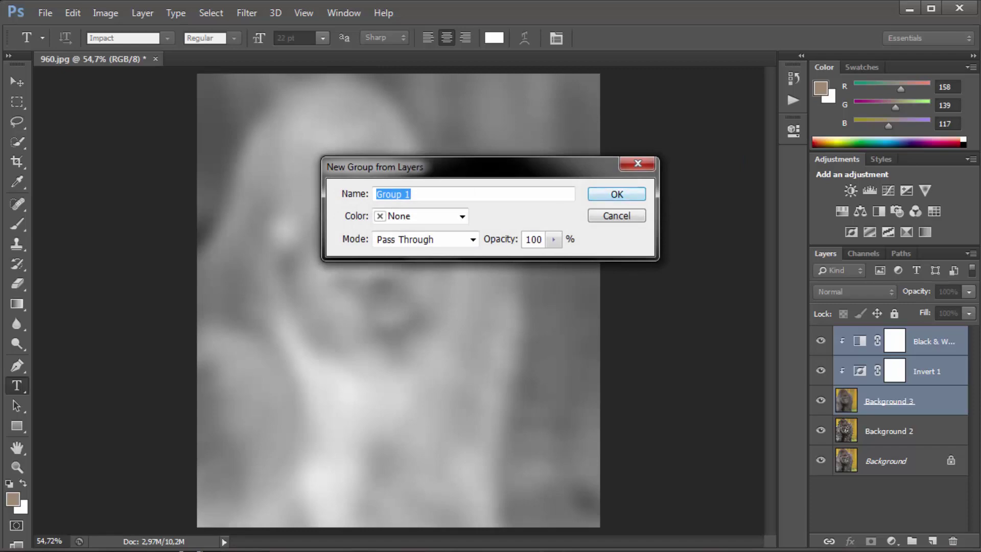
{"action": "key", "text": "Return"}
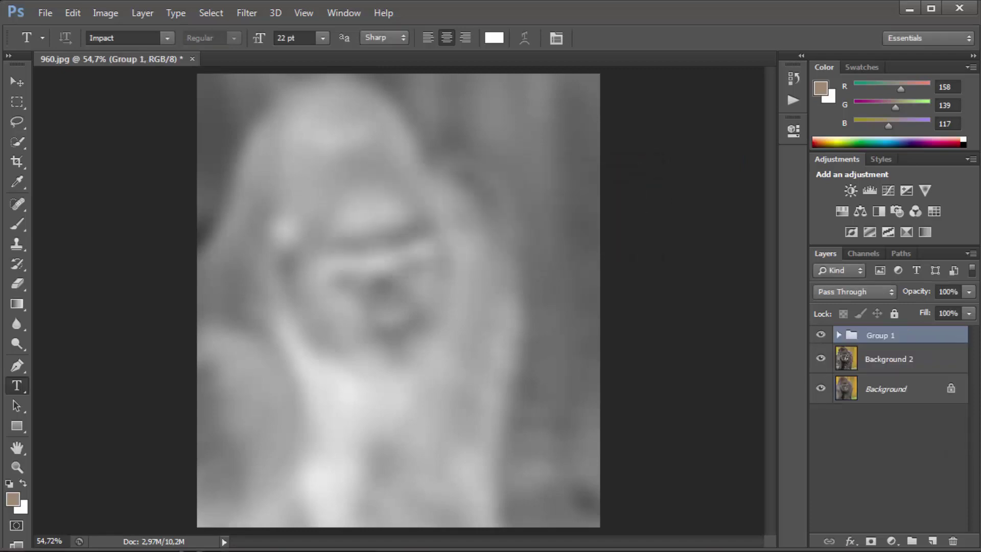
Step: Set Group 1's blend mode to Overlay and its opacity to 30 %
{"action": "left_click", "coordinate": [854, 292]}
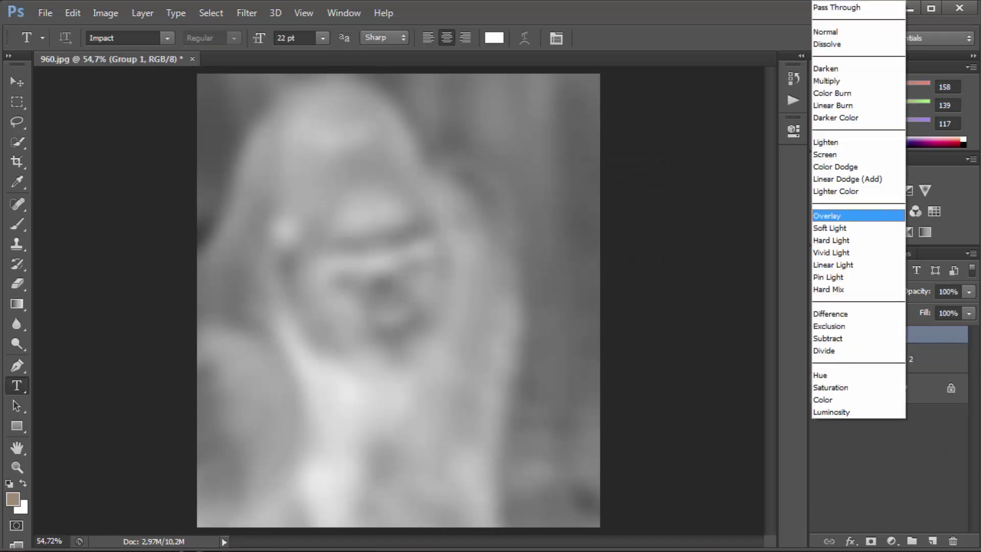
{"action": "key", "text": "Return"}
{"action": "left_click", "coordinate": [969, 292]}
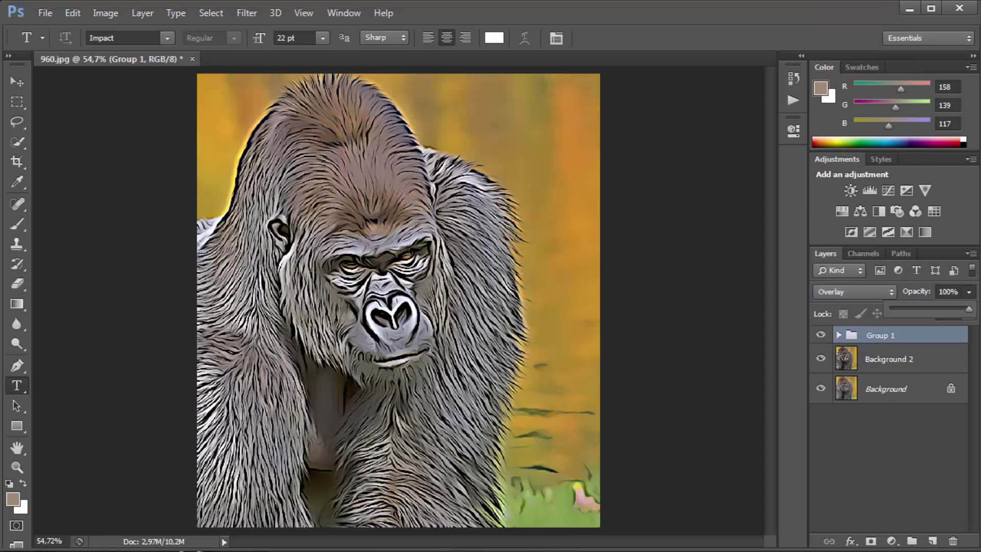
{"action": "left_click_drag", "start_coordinate": [969, 309], "coordinate": [943, 292]}
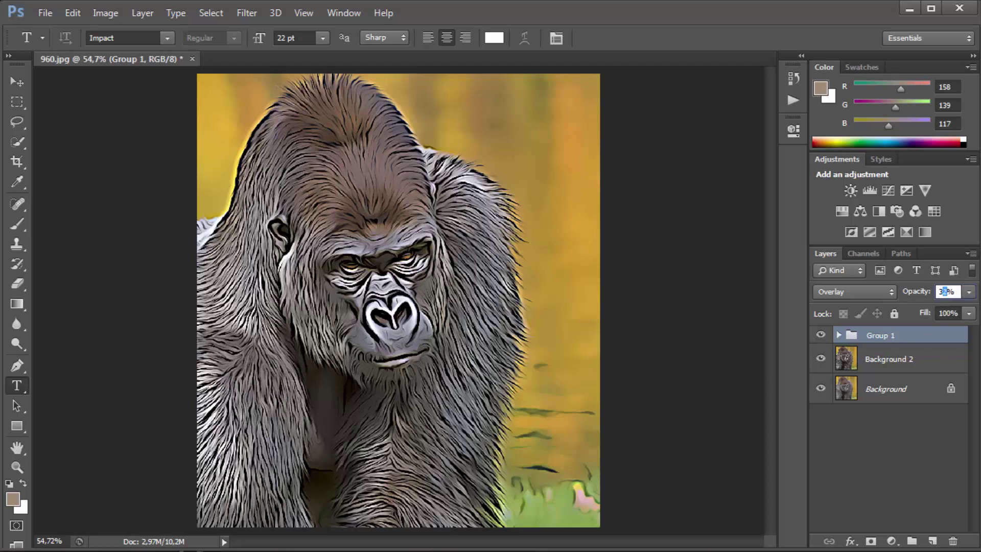
{"action": "type", "text": "0"}
{"action": "key", "text": "Return"}
Step: Add a Selective Color adjustment layer above Group 1 with Black at -100 % for the Whites
{"action": "left_click", "coordinate": [907, 232]}
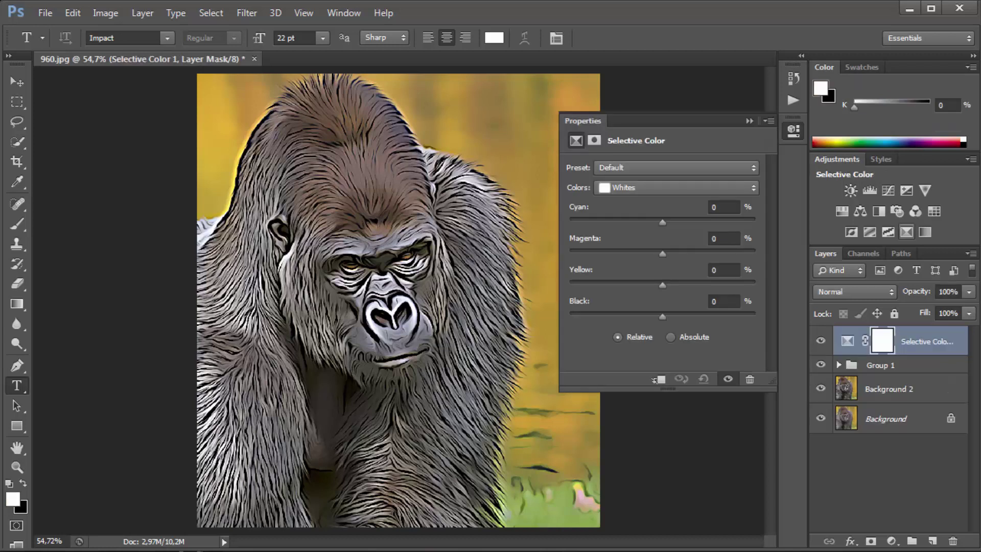
{"action": "left_click", "coordinate": [676, 187]}
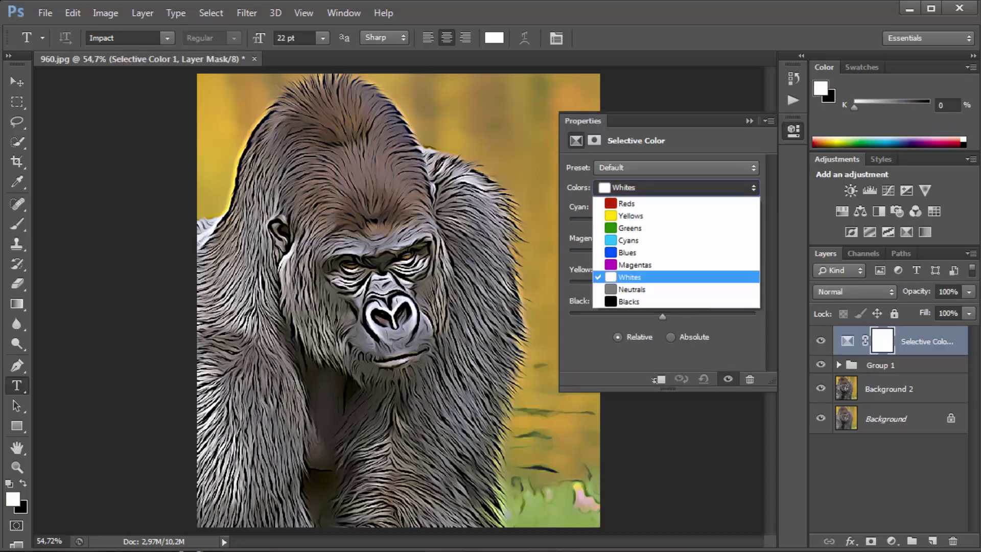
{"action": "left_click", "coordinate": [629, 277]}
{"action": "left_click_drag", "start_coordinate": [663, 317], "coordinate": [569, 317]}
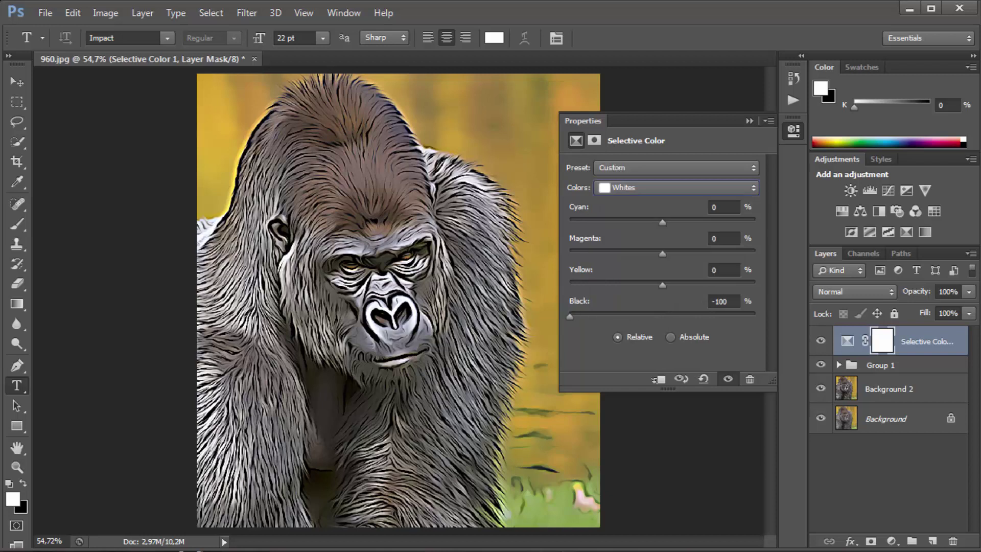
{"action": "left_click", "coordinate": [749, 121]}
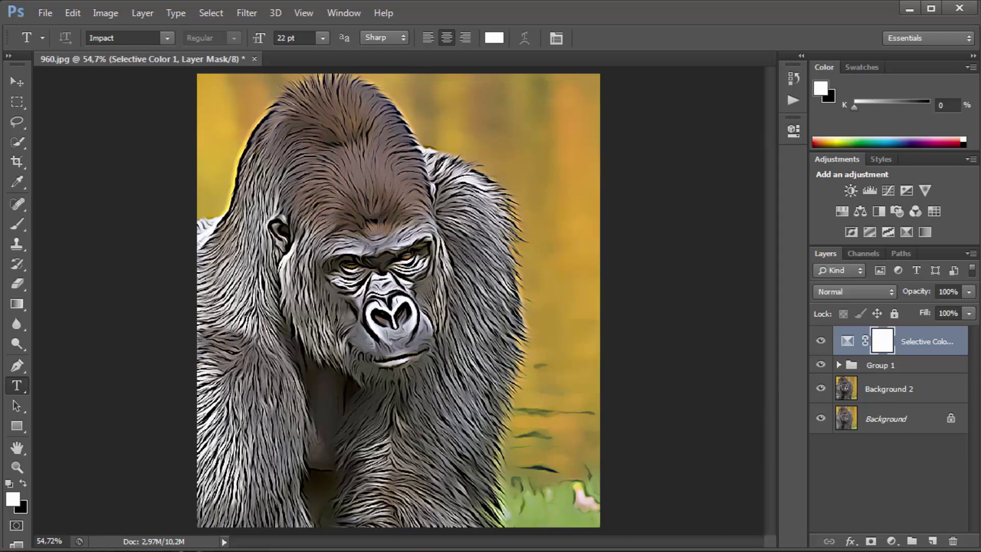
Step: Add a Vibrance adjustment layer with vibrance +25 and increased saturation
{"action": "left_click", "coordinate": [925, 190]}
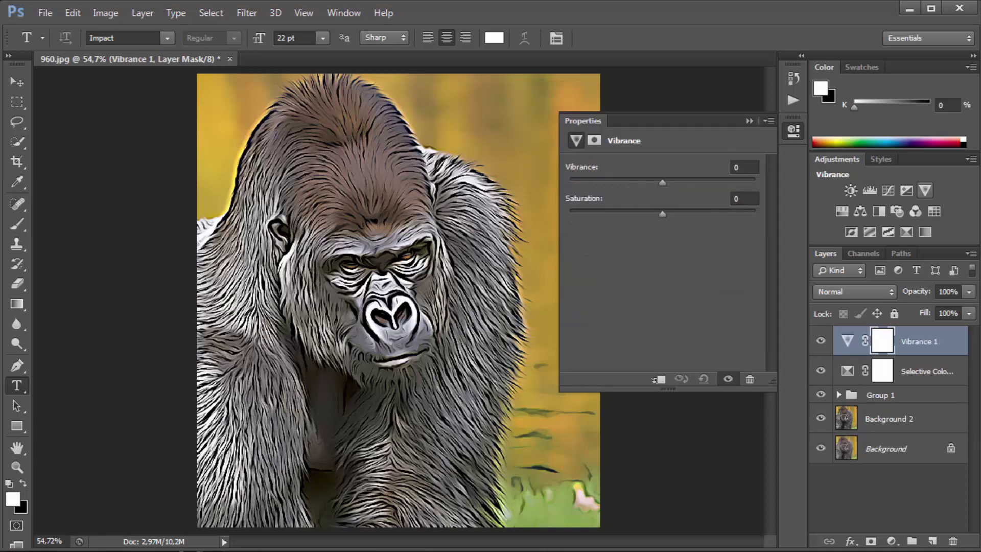
{"action": "left_click_drag", "start_coordinate": [663, 182], "coordinate": [685, 182]}
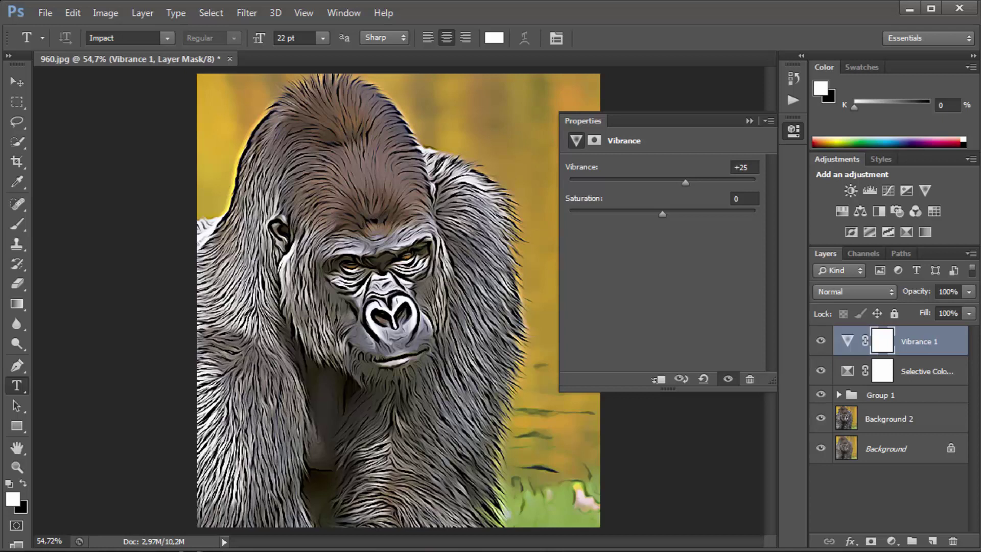
{"action": "left_click_drag", "start_coordinate": [662, 213], "coordinate": [685, 213]}
{"action": "left_click", "coordinate": [749, 121]}
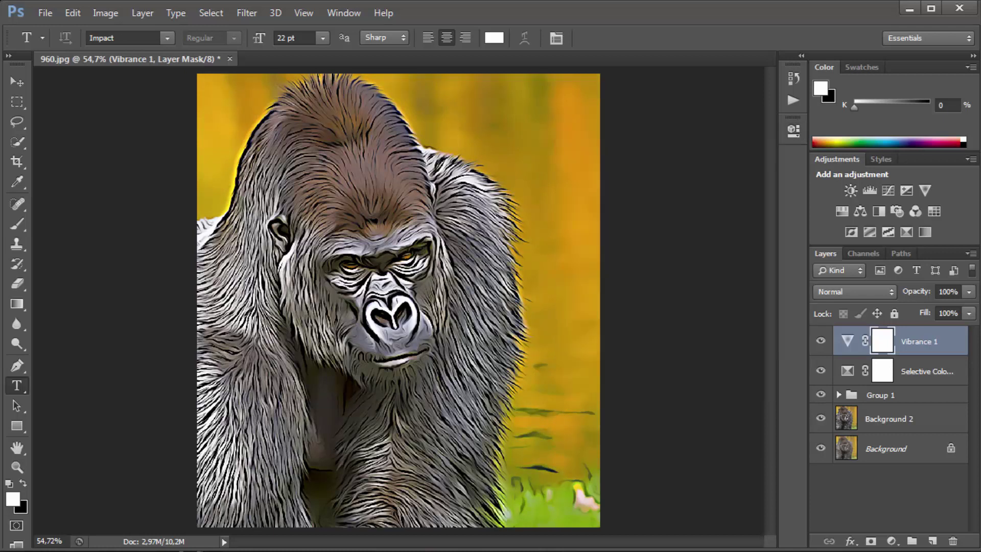
Step: Add a Levels adjustment layer with input levels of 5 for shadows, 1,05 for midtones and 250 for highlights
{"action": "left_click", "coordinate": [869, 190]}
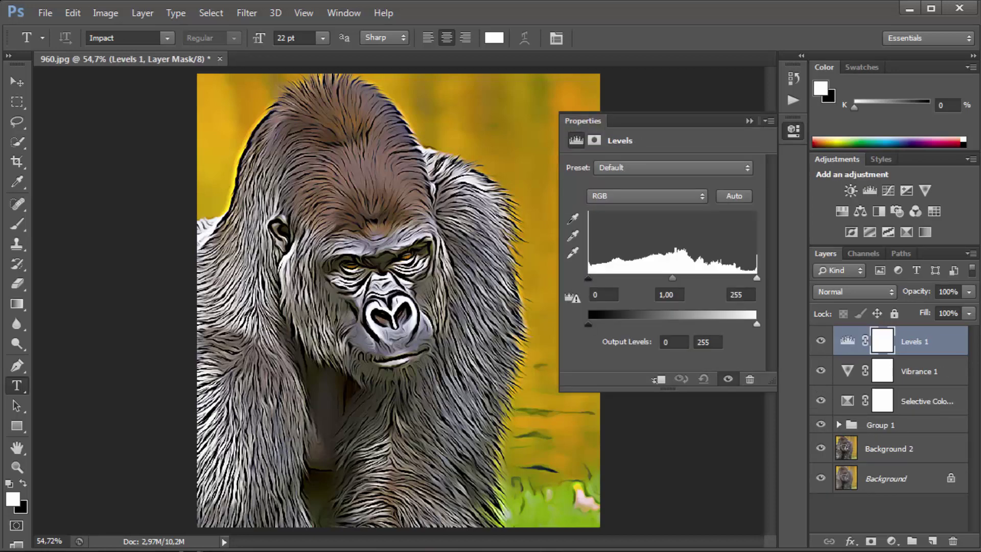
{"action": "left_click", "coordinate": [757, 278]}
{"action": "type", "text": "2"}
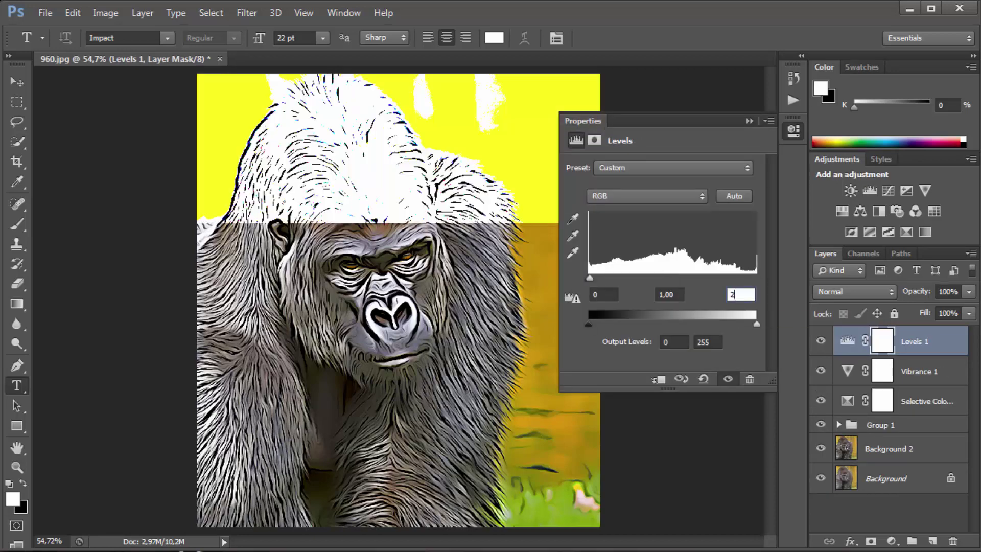
{"action": "type", "text": "5"}
{"action": "type", "text": "0"}
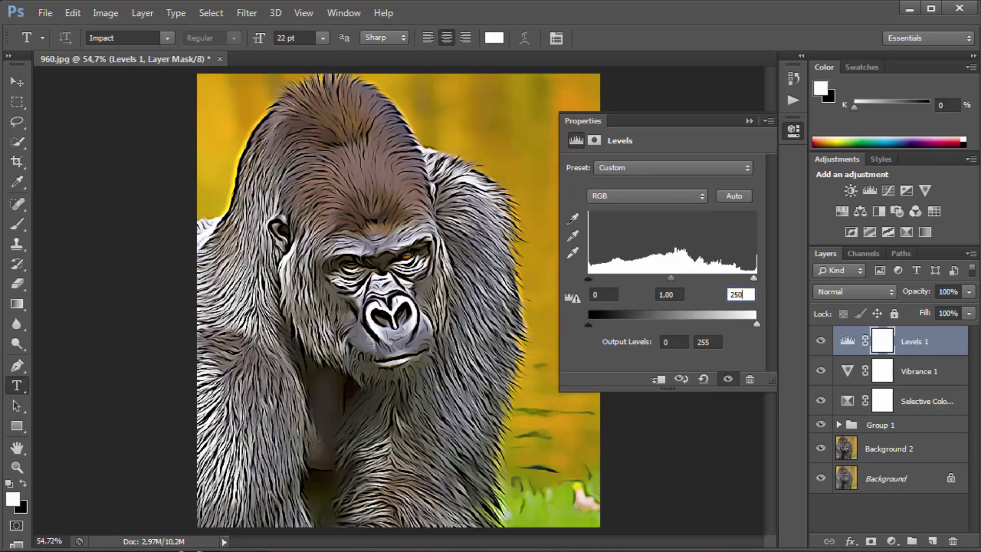
{"action": "left_click_drag", "start_coordinate": [675, 295], "coordinate": [669, 294]}
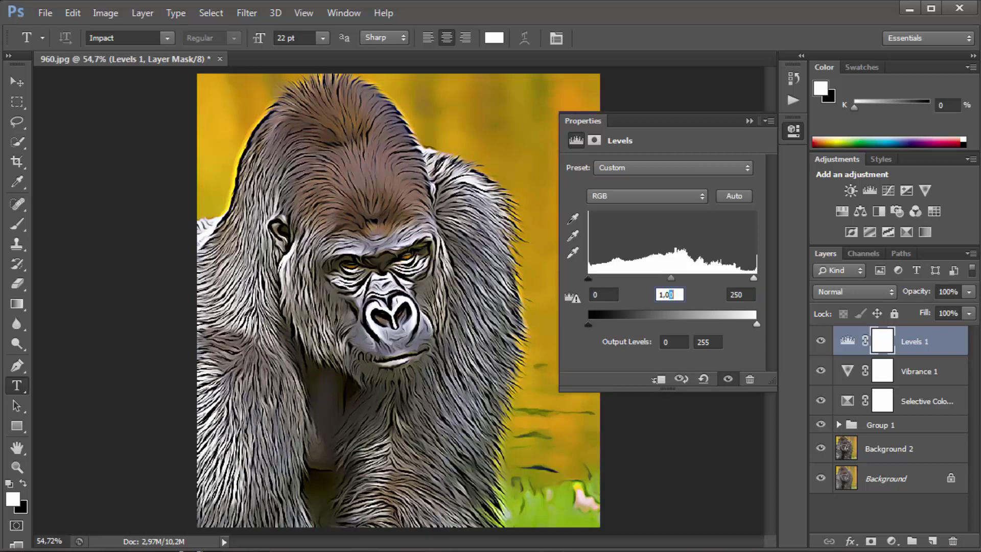
{"action": "type", "text": "5"}
{"action": "left_click", "coordinate": [600, 295]}
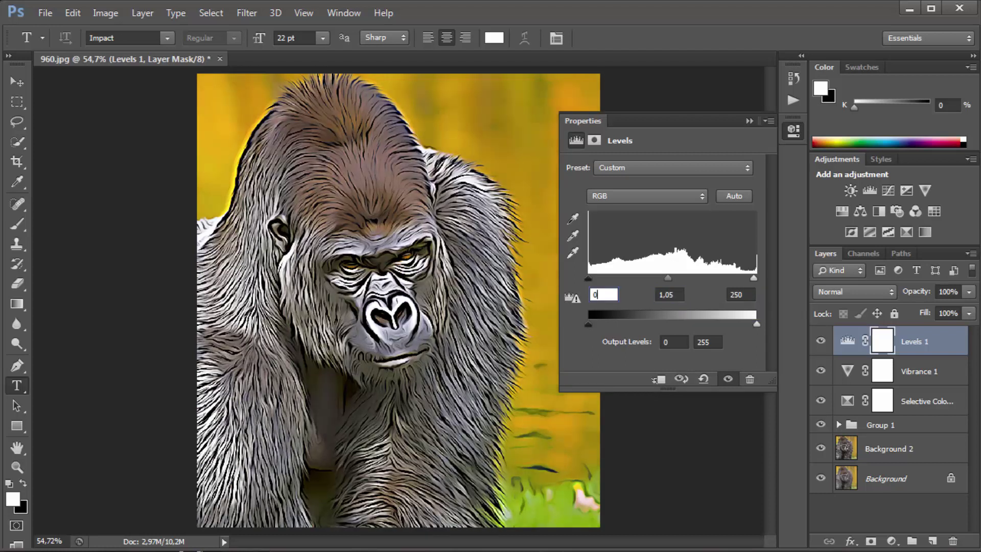
{"action": "type", "text": "5"}
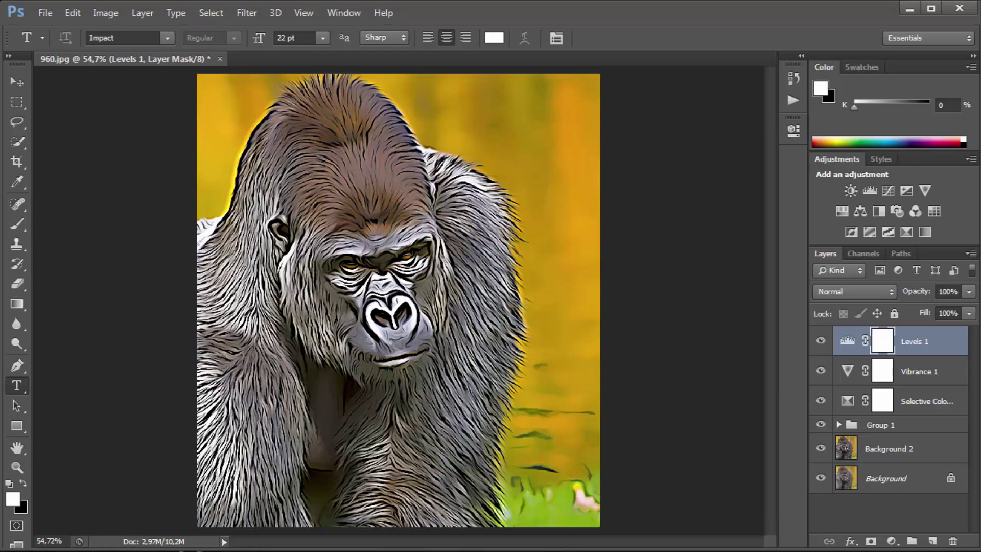
Step: Group the three adjustment layers, Group 1 and the Background 2 layer into a new group named Group PS
{"action": "left_click", "coordinate": [919, 371], "text": "ctrl"}
{"action": "left_click", "coordinate": [927, 401], "text": "ctrl"}
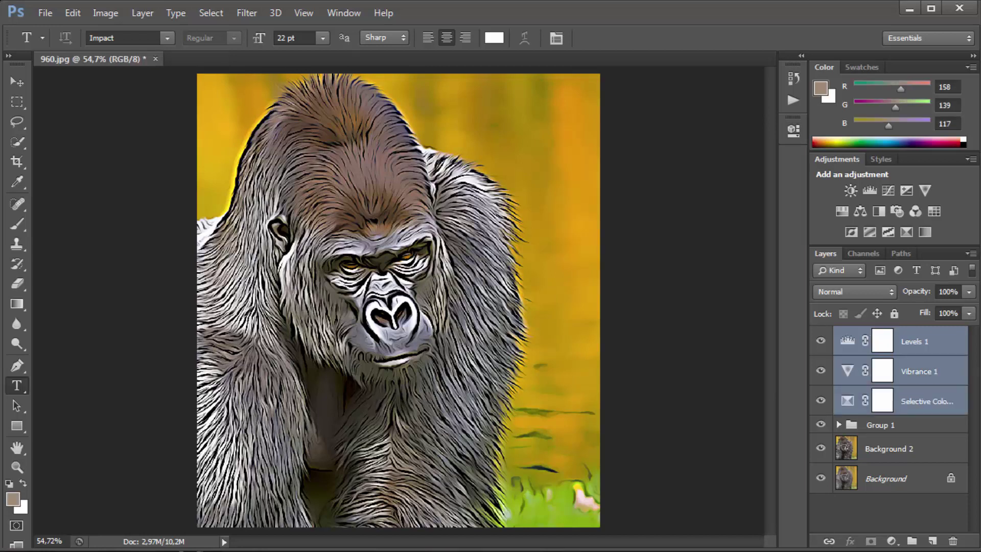
{"action": "left_click", "coordinate": [881, 425], "text": "ctrl"}
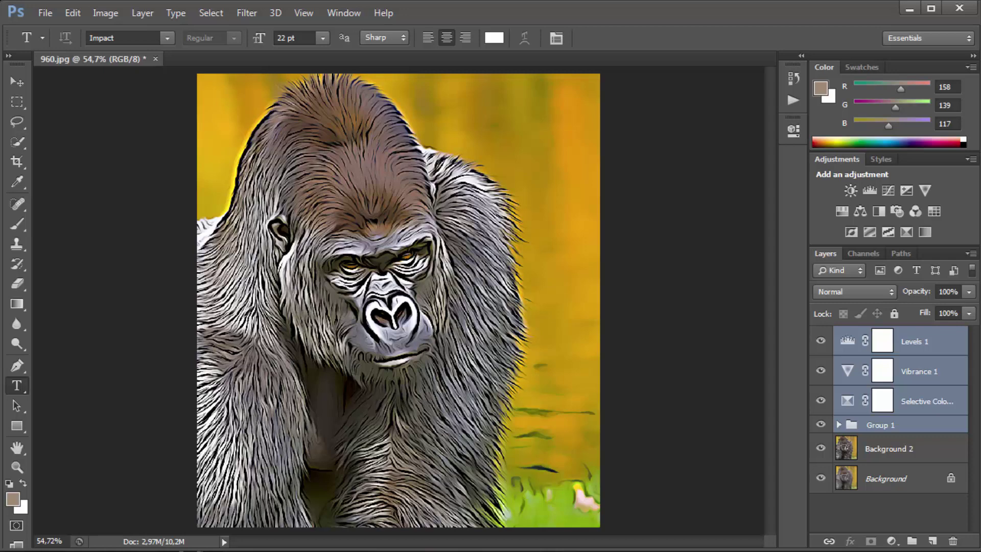
{"action": "left_click", "coordinate": [889, 449], "text": "ctrl"}
{"action": "right_click", "coordinate": [909, 449]}
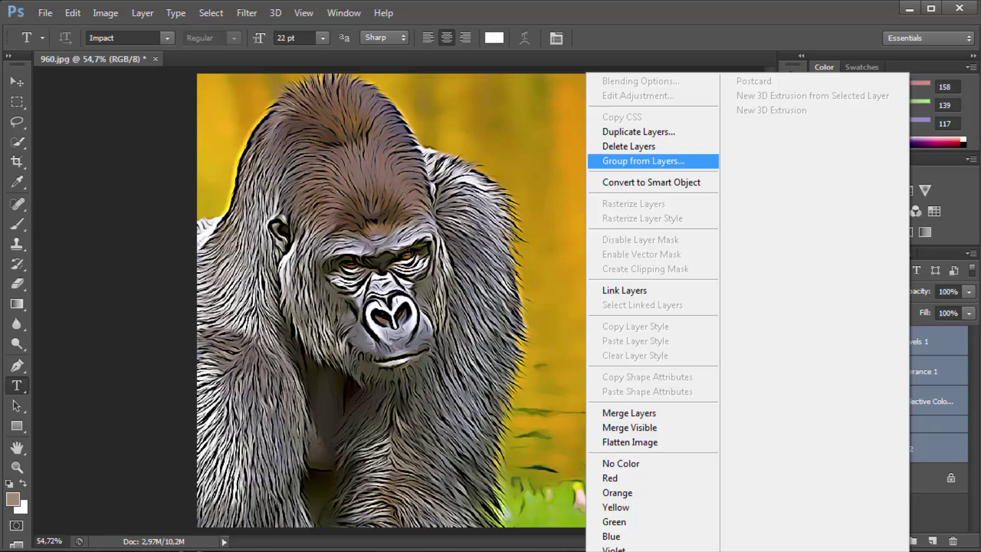
{"action": "left_click", "coordinate": [642, 161]}
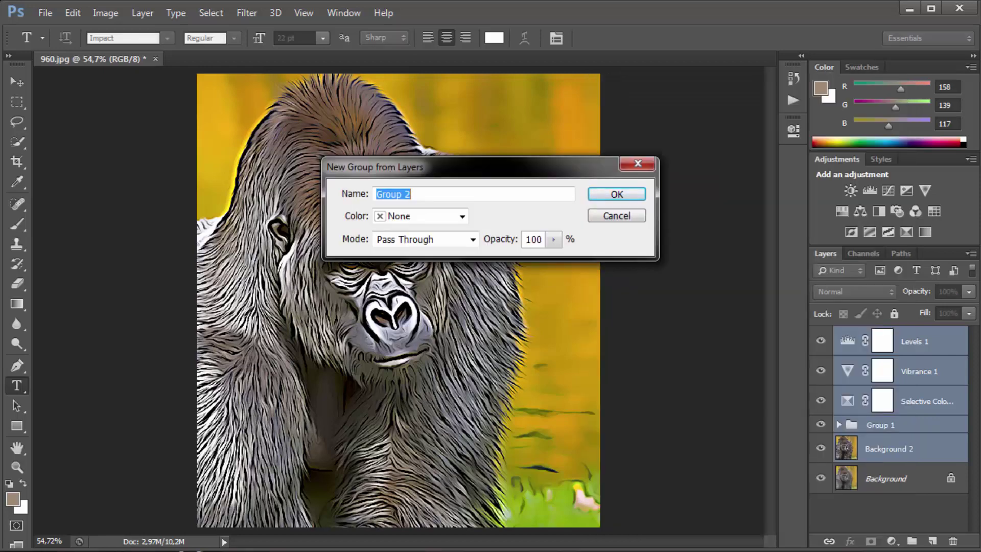
{"action": "left_click_drag", "start_coordinate": [412, 195], "coordinate": [404, 194]}
{"action": "type", "text": "PS"}
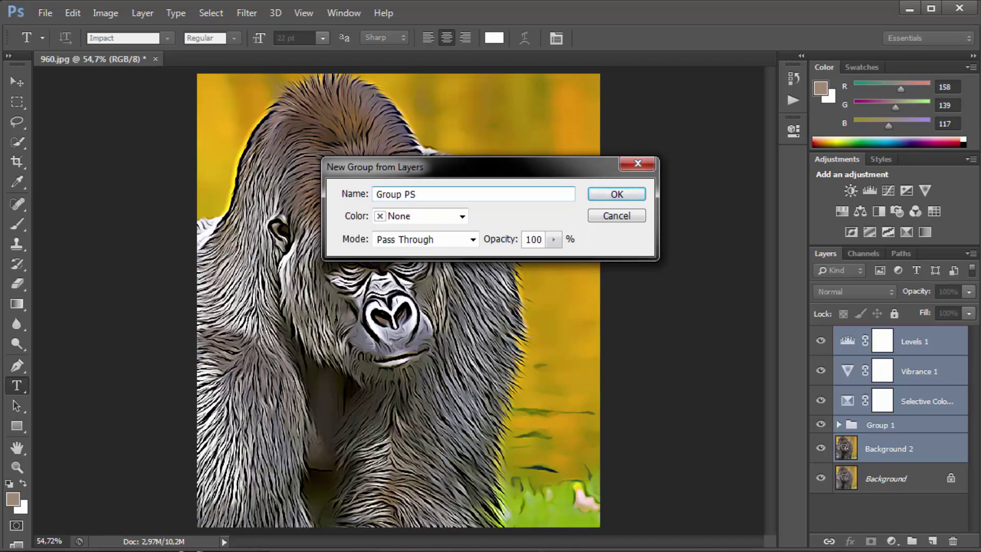
{"action": "key", "text": "Return"}
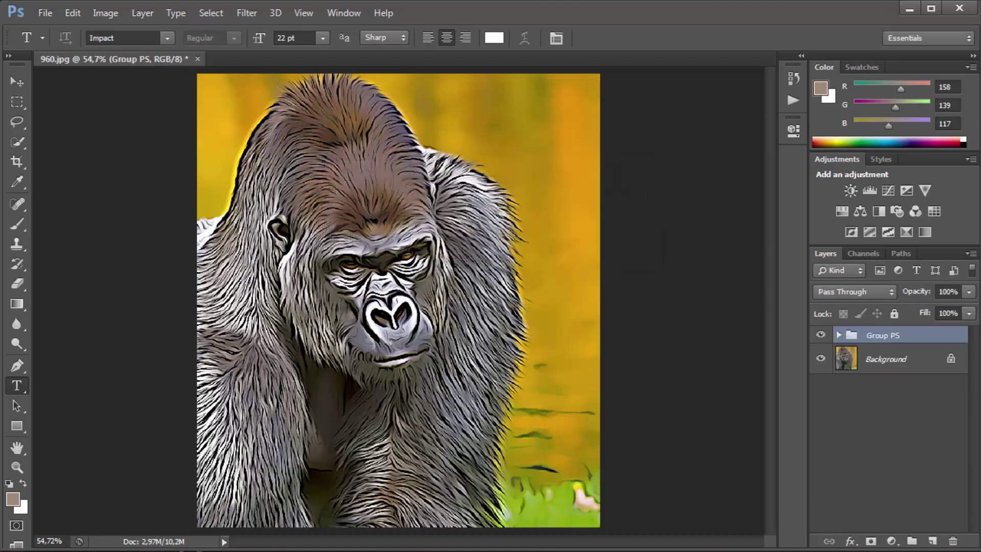
Step: Compare the painted result with the original photo by repeatedly hiding and showing Group PS
{"action": "left_click", "coordinate": [821, 335]}
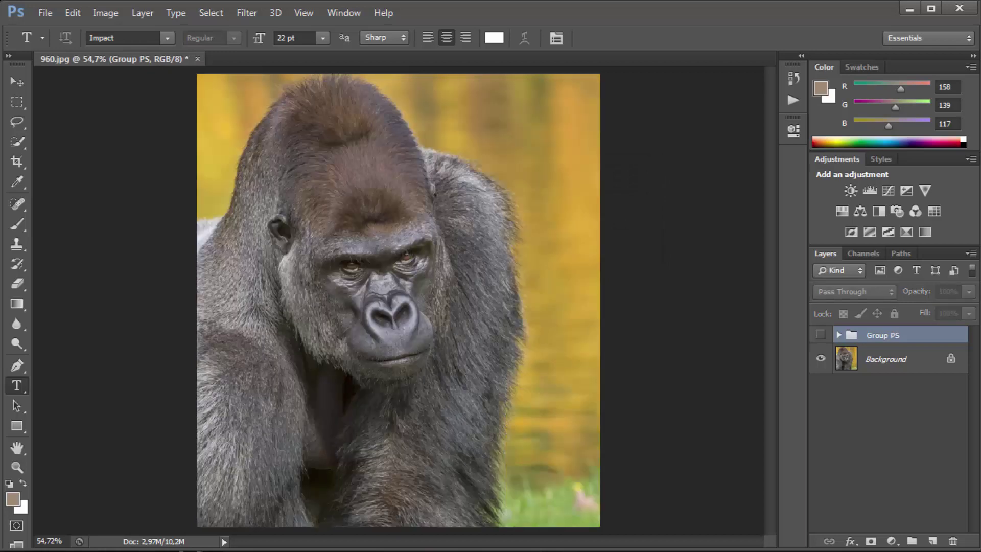
{"action": "left_click", "coordinate": [820, 334]}
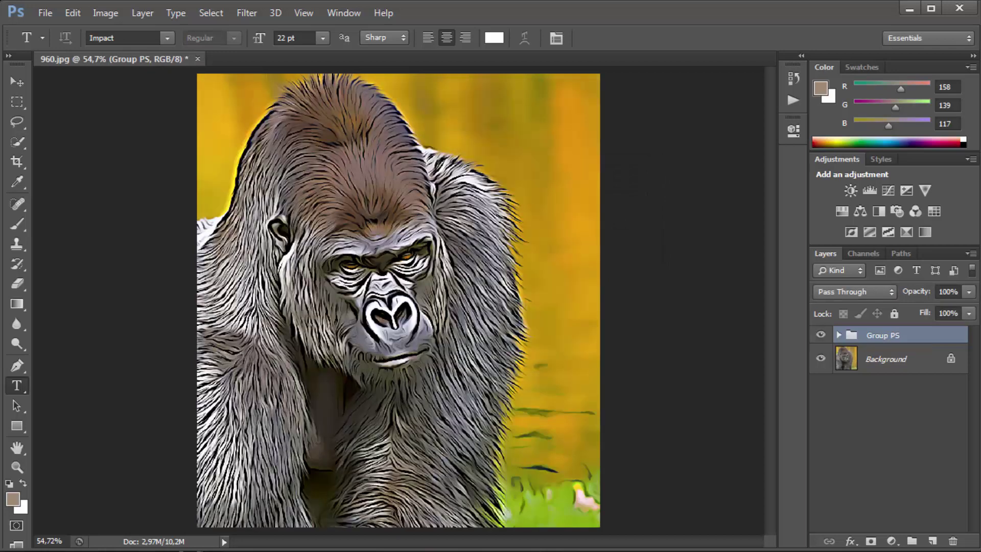
{"action": "key", "text": "ctrl+comma"}
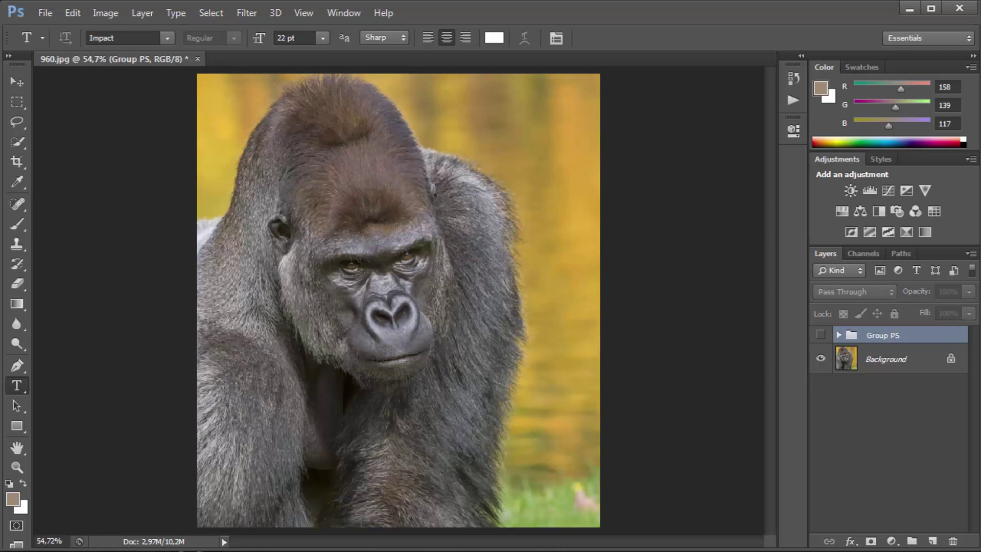
{"action": "key", "text": "ctrl+comma"}
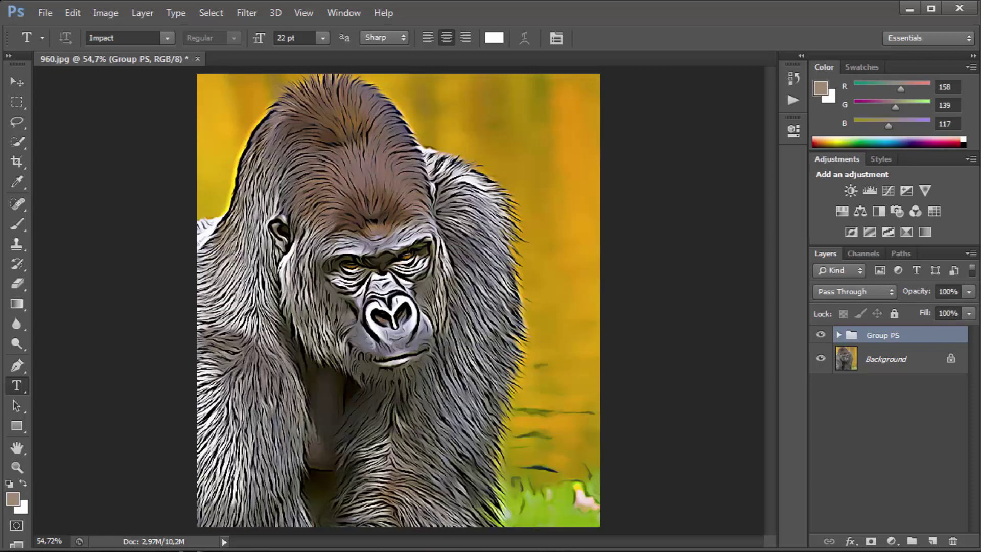
{"action": "key", "text": "ctrl+comma"}
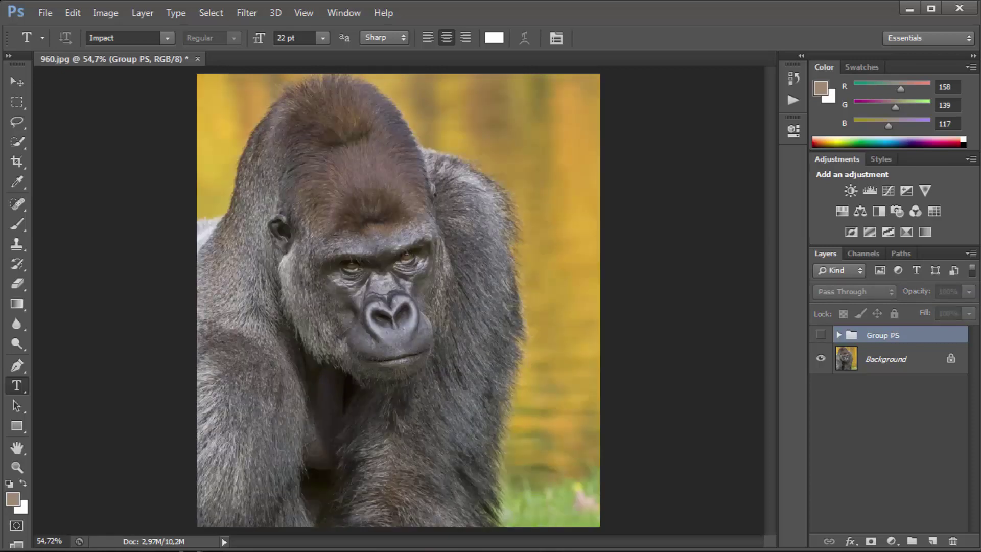
{"action": "key", "text": "ctrl+comma"}
{"action": "key", "text": "ctrl+comma"}
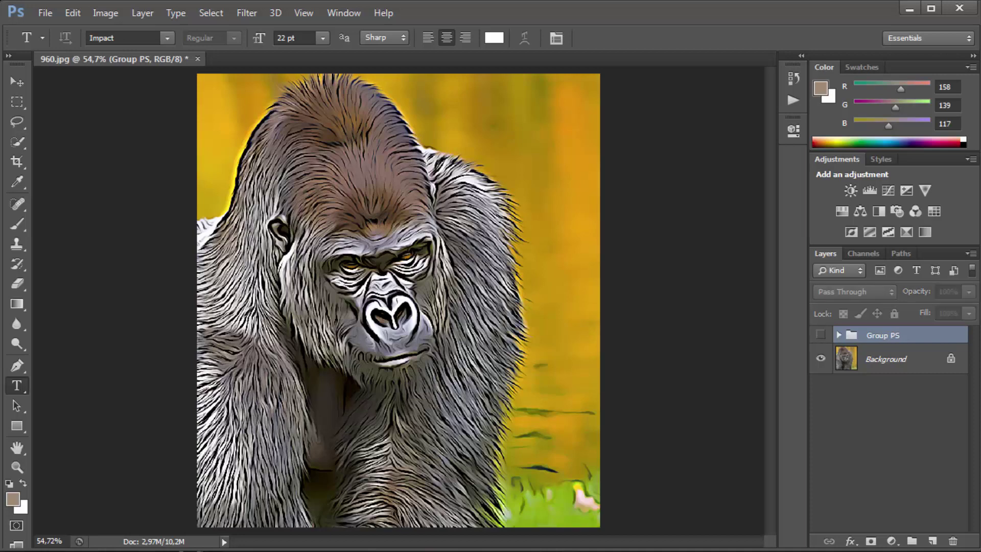
{"action": "key", "text": "ctrl+comma"}
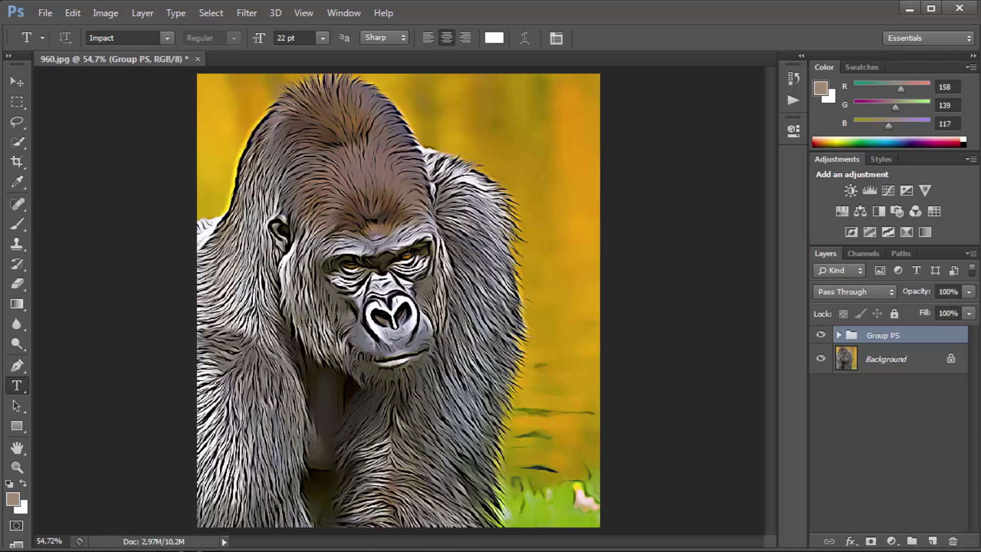